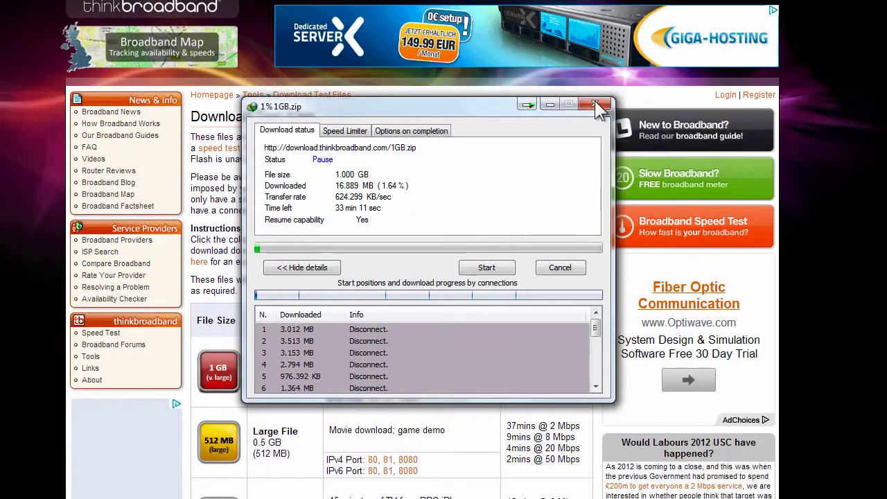
- Close the paused 1GB.zip window and delete the unfinished download from IDM's list
left_click(595, 104)
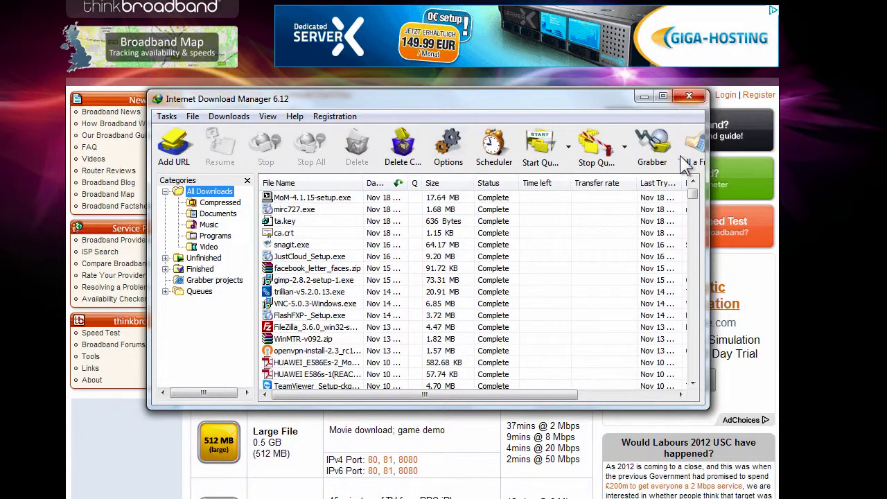
scroll(695, 184, "up", 1)
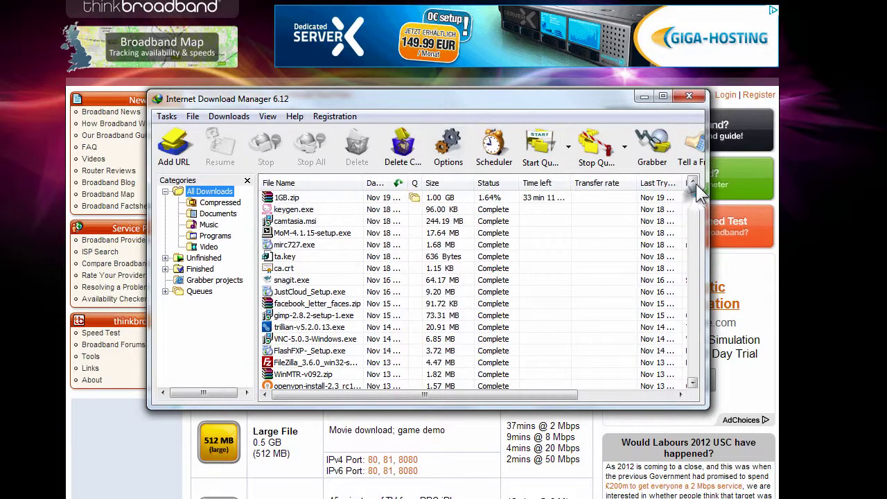
right_click(414, 199)
left_click(443, 339)
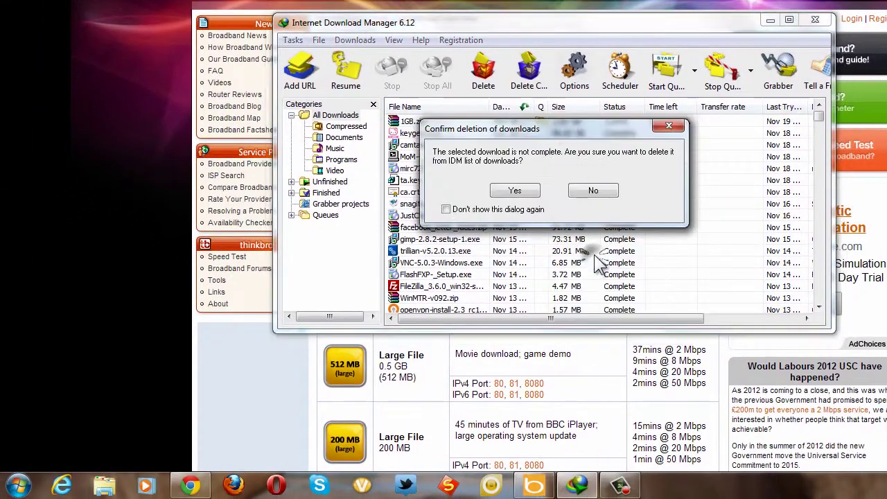
left_click(534, 196)
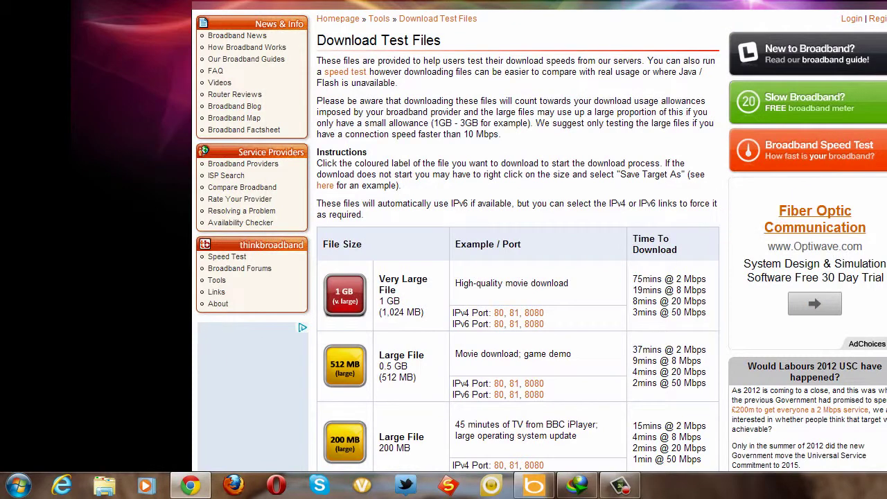
left_click(15, 484)
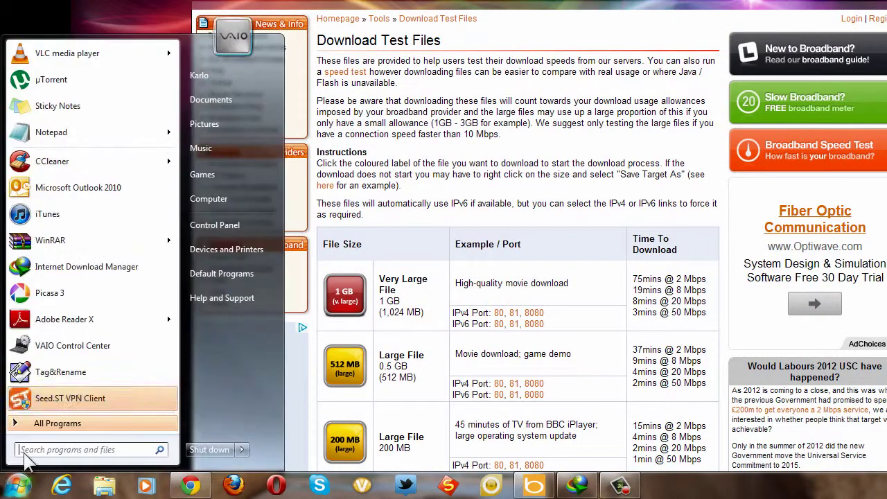
- Launch Seed.ST VPN Client as administrator and enter the username and a saved password
right_click(80, 394)
left_click(114, 307)
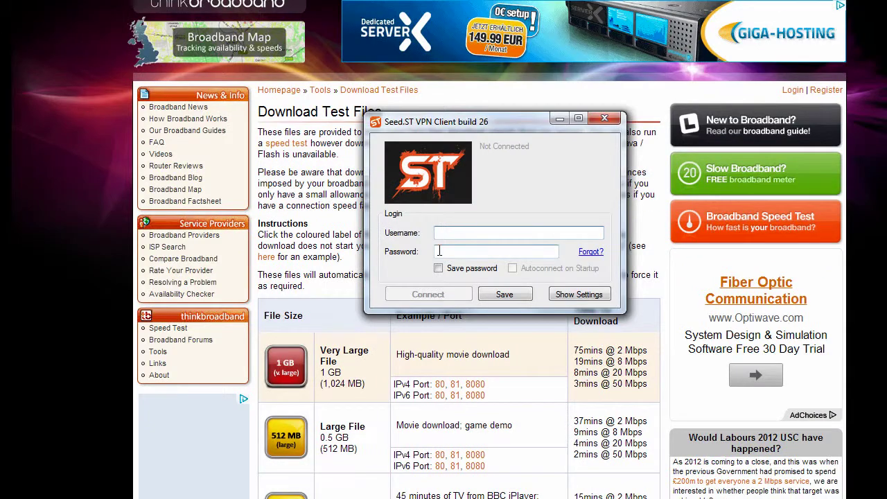
type("karlo")
left_click(439, 251)
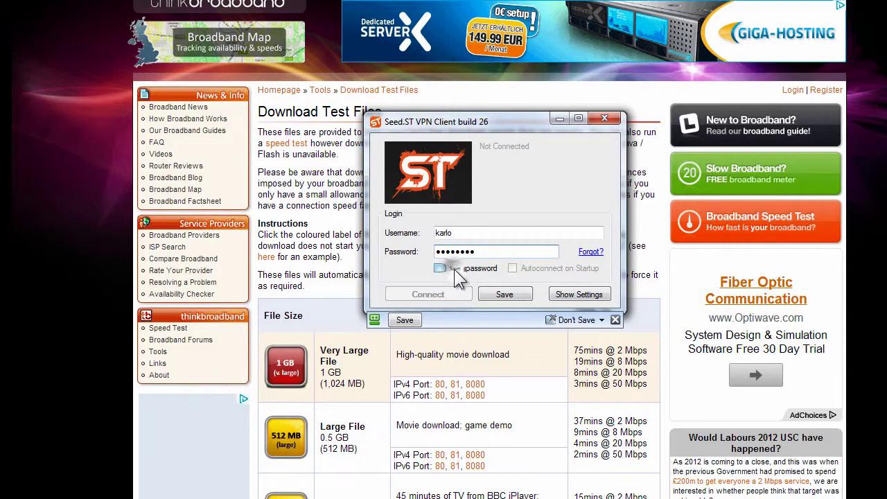
left_click(441, 269)
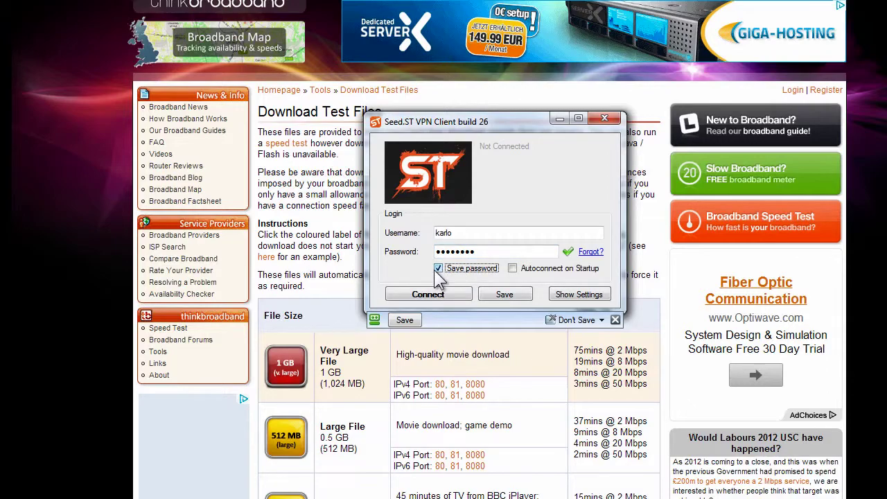
- Select the Jurong, Singapore server on OpenVPN 256-bit, save the settings and connect
left_click(573, 295)
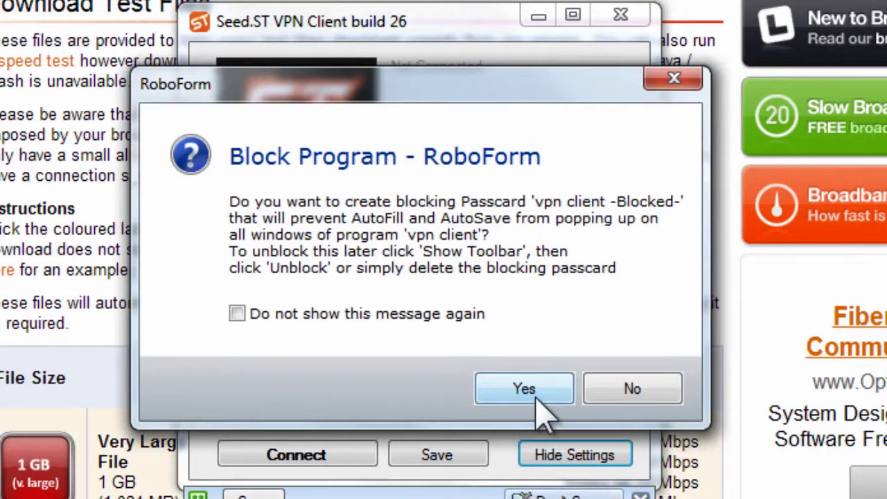
left_click(477, 393)
left_click(473, 369)
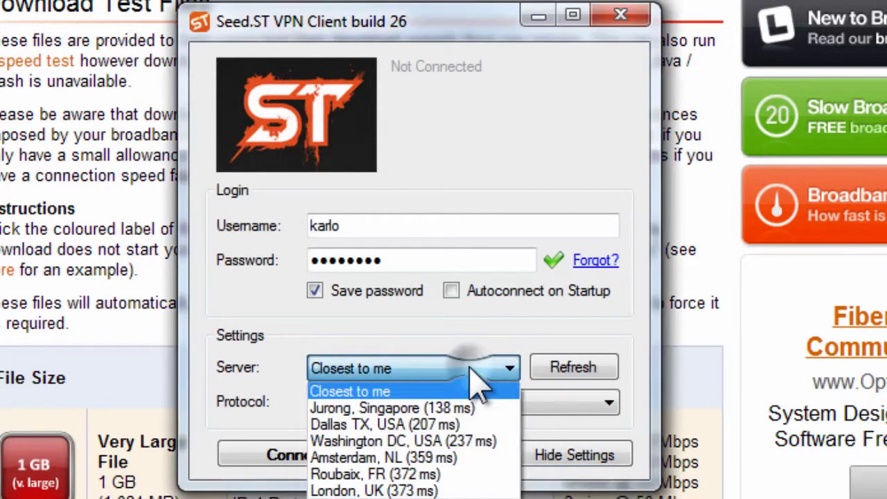
left_click(471, 371)
left_click(571, 368)
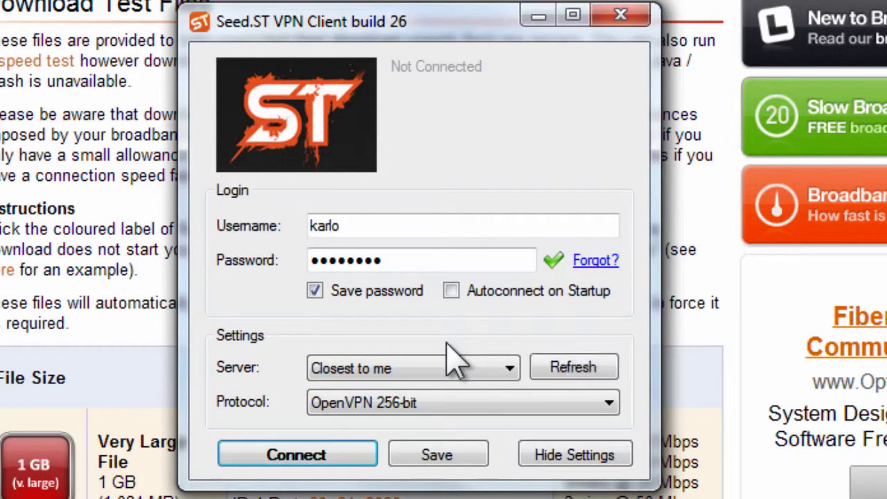
left_click(451, 367)
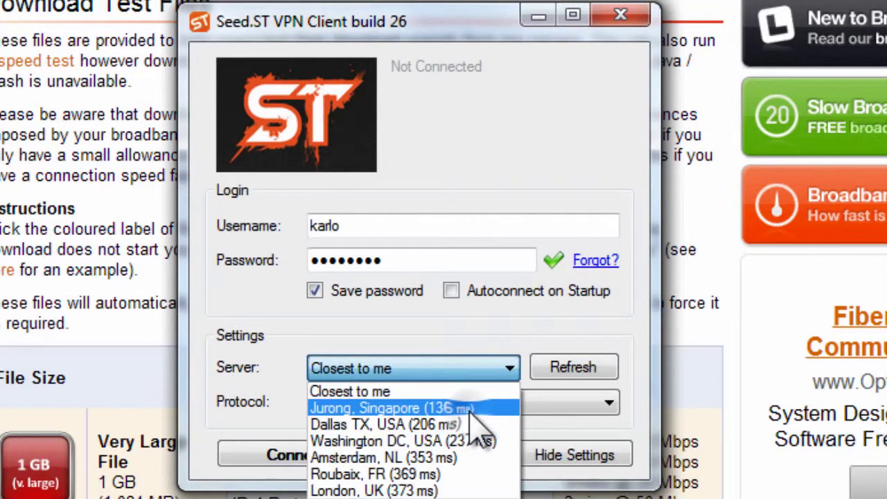
left_click(470, 411)
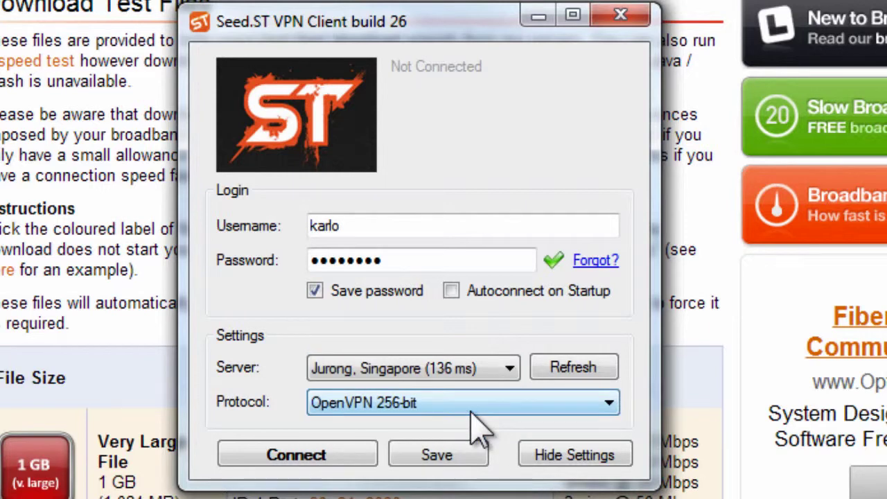
left_click(420, 461)
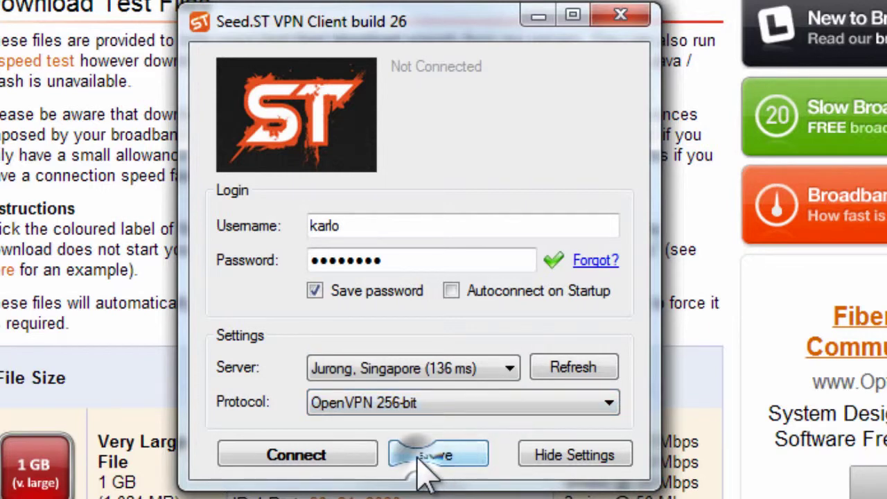
left_click(324, 463)
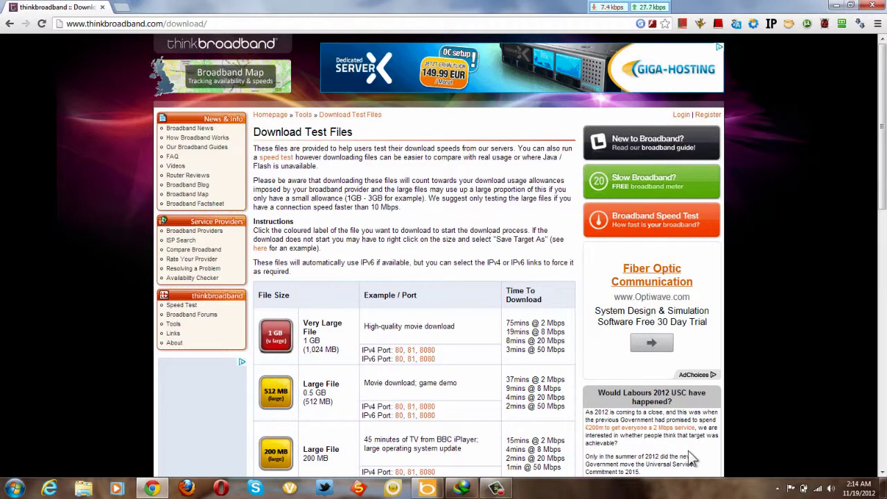
- Check the tray status confirming Jurong, Singapore (141 ms) via OpenVPN 256-bit
left_click(775, 488)
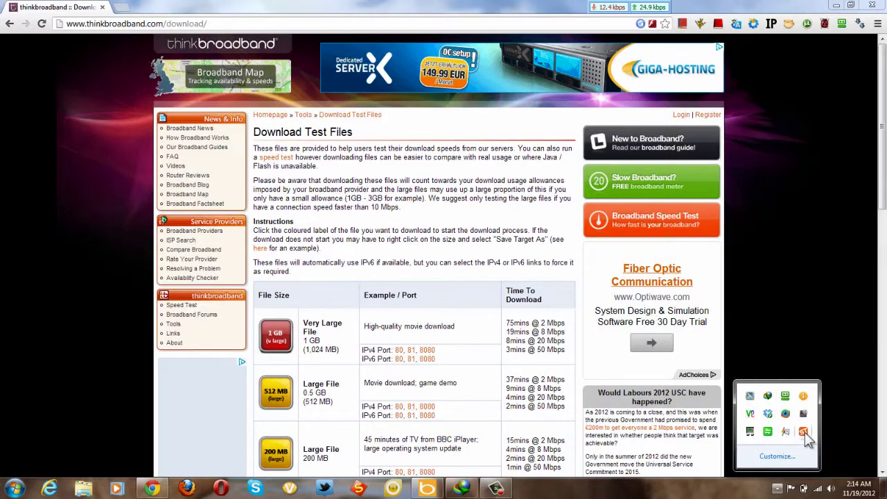
right_click(803, 432)
key("Escape")
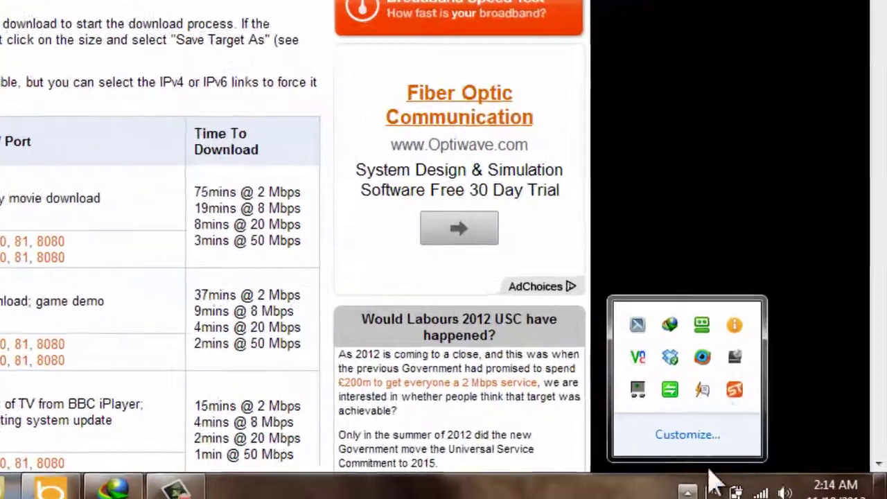
mouse_move(804, 434)
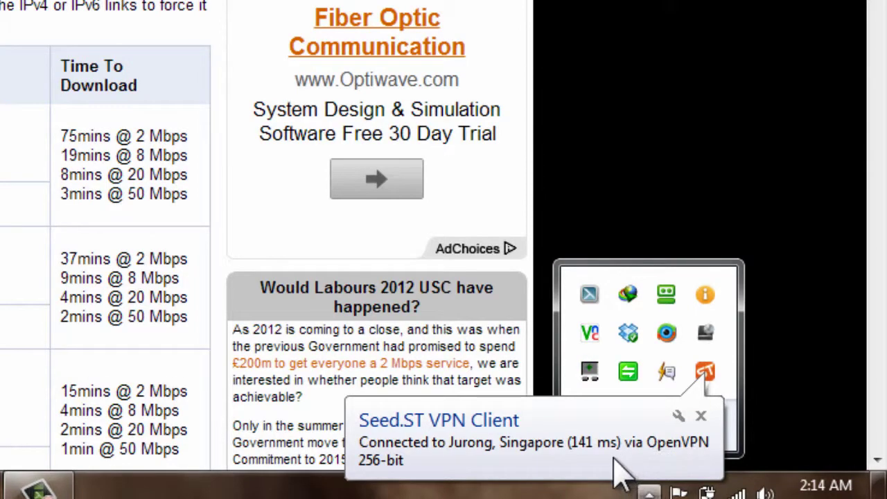
left_click(284, 60)
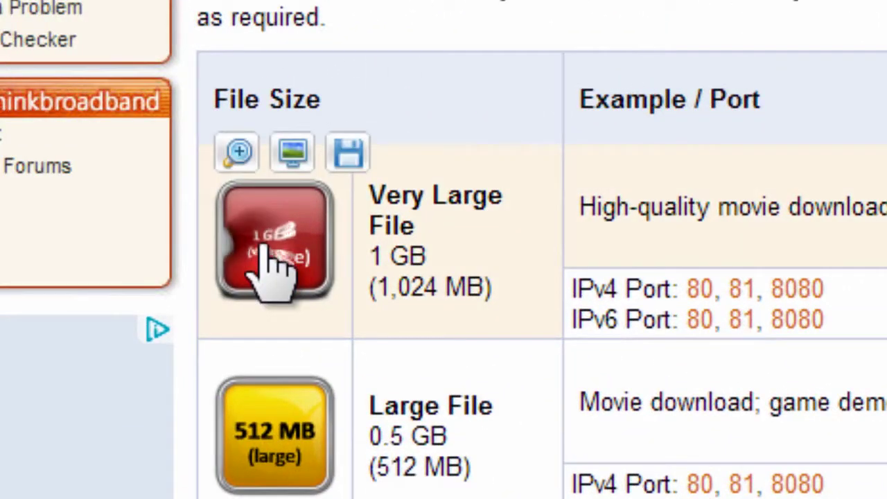
- Download 1GB.zip over the VPN to about 8.652 MB at roughly 250 KB/sec, then pause it
left_click(275, 240)
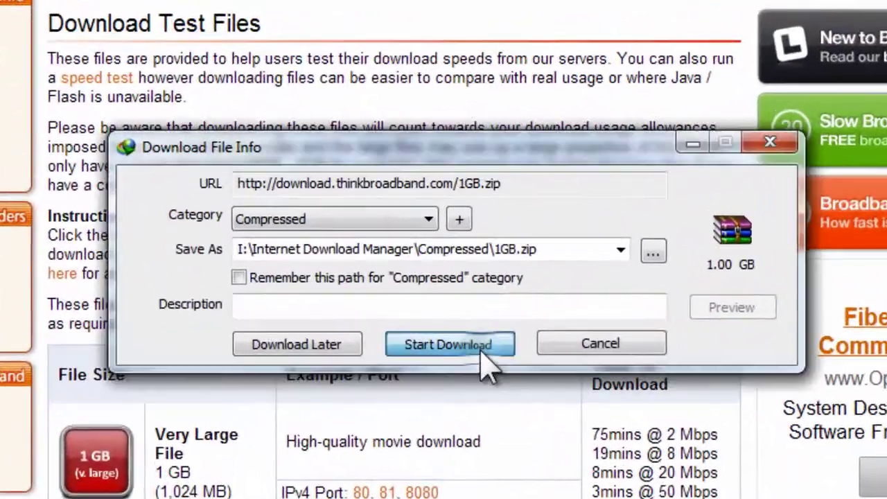
left_click(482, 350)
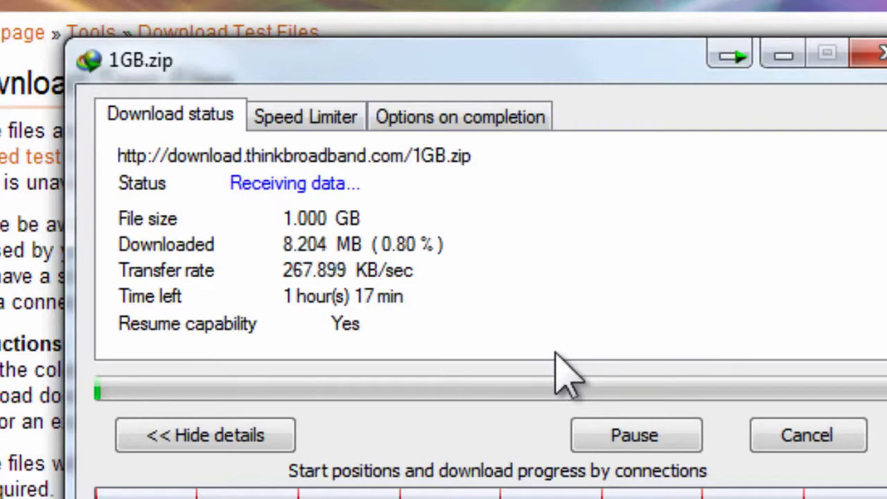
left_click(607, 433)
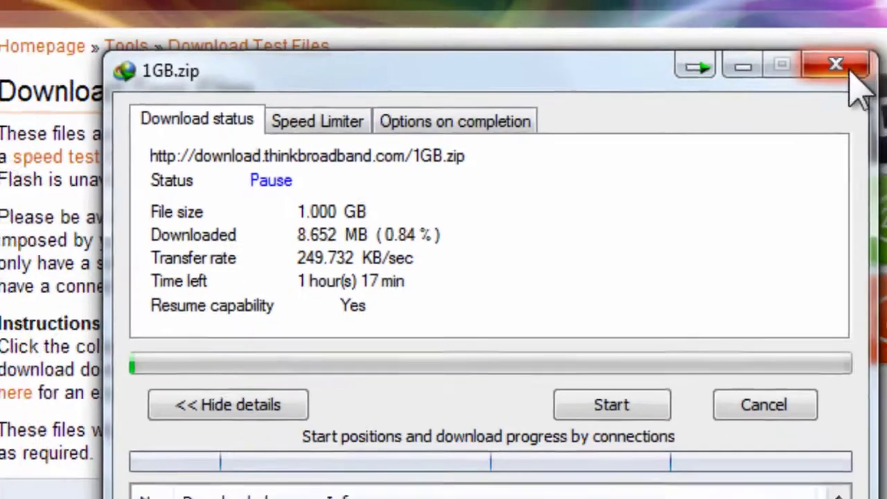
- Close the progress window and delete 1GB.zip from IDM's download list
left_click(871, 54)
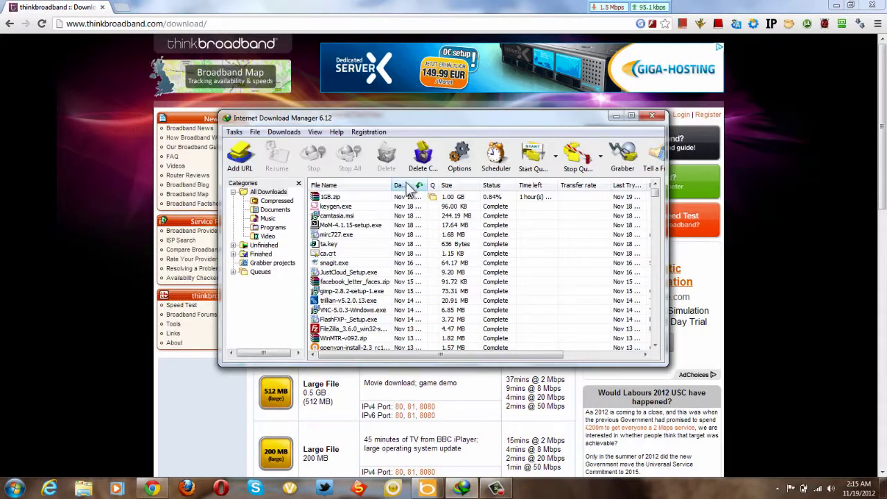
right_click(411, 198)
left_click(448, 304)
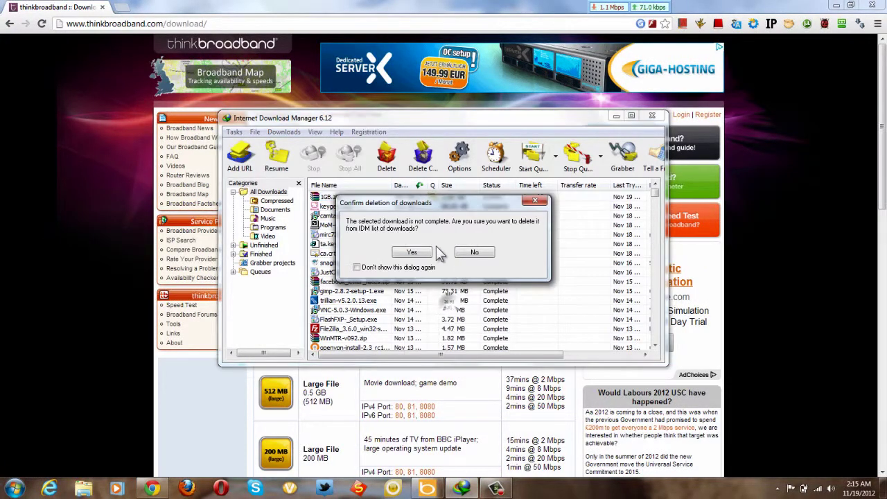
left_click(416, 252)
left_click(768, 247)
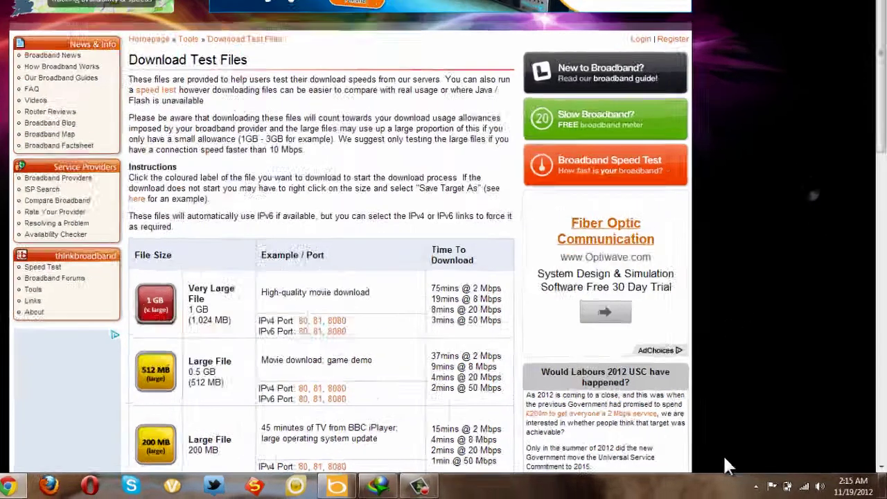
left_click(777, 488)
right_click(525, 235)
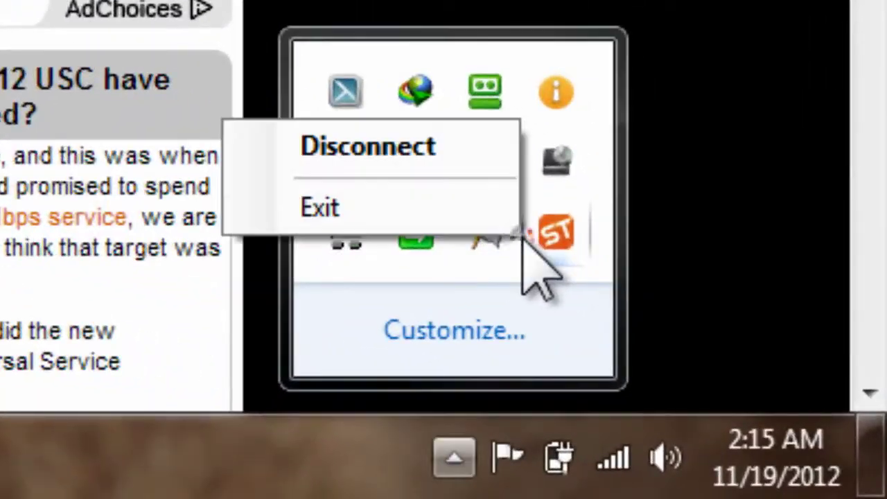
- Reconnect through Dallas TX, USA (210 ms) on OpenVPN 256-bit, keeping the current colour scheme
left_click(468, 203)
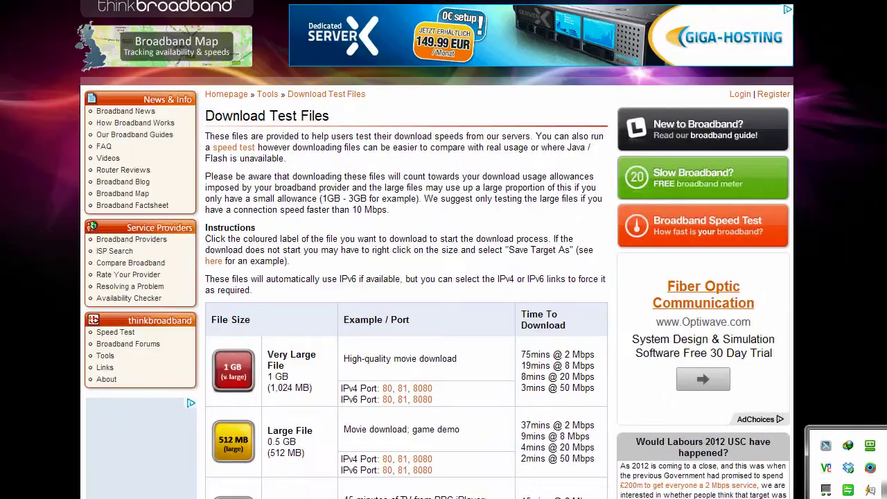
double_click(612, 276)
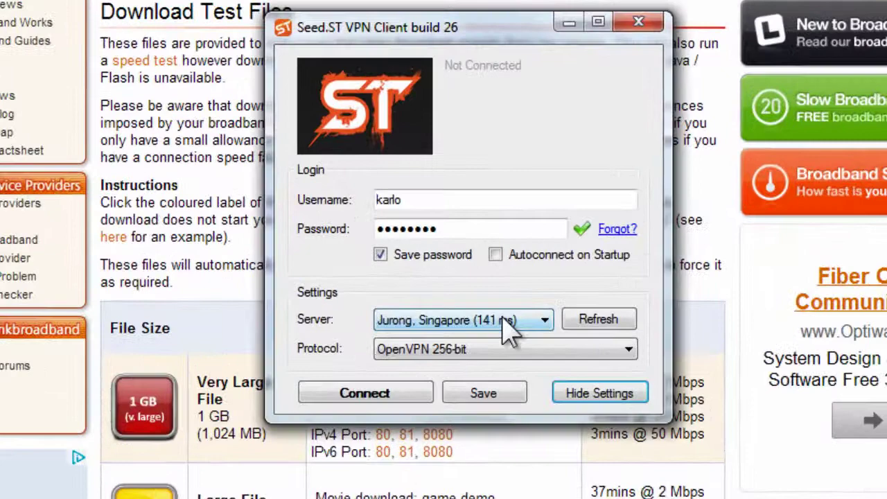
left_click(485, 316)
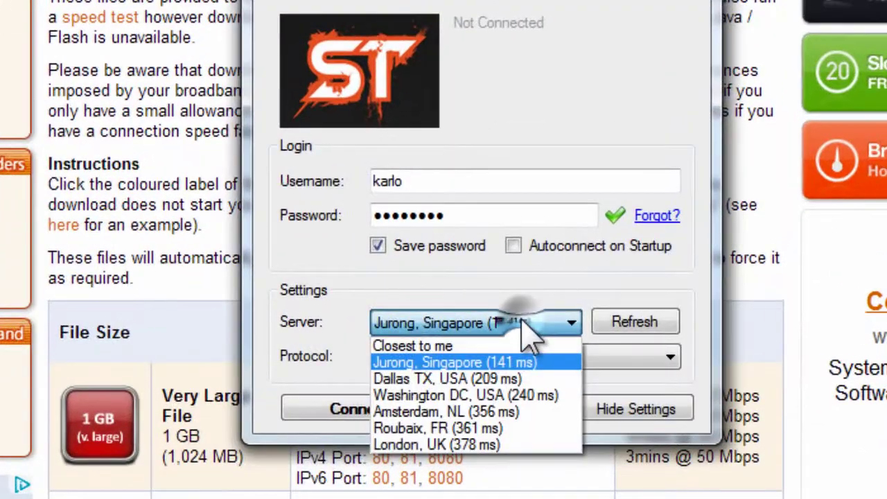
left_click(517, 379)
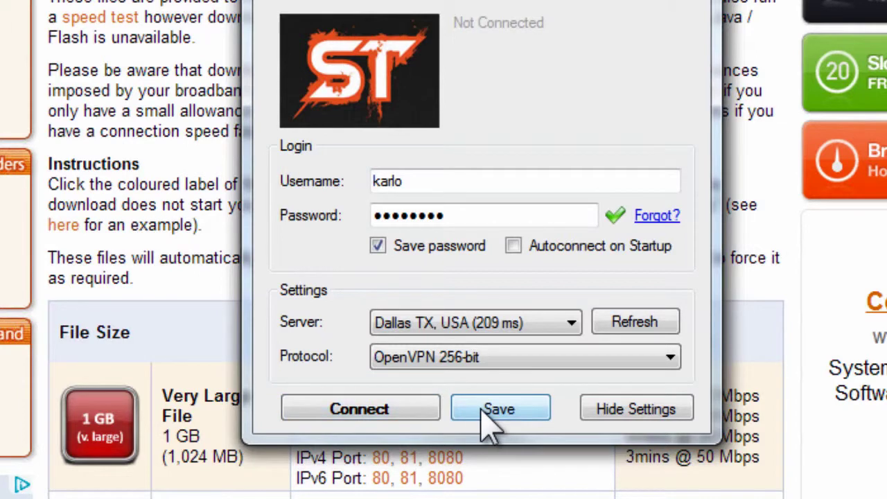
left_click(383, 416)
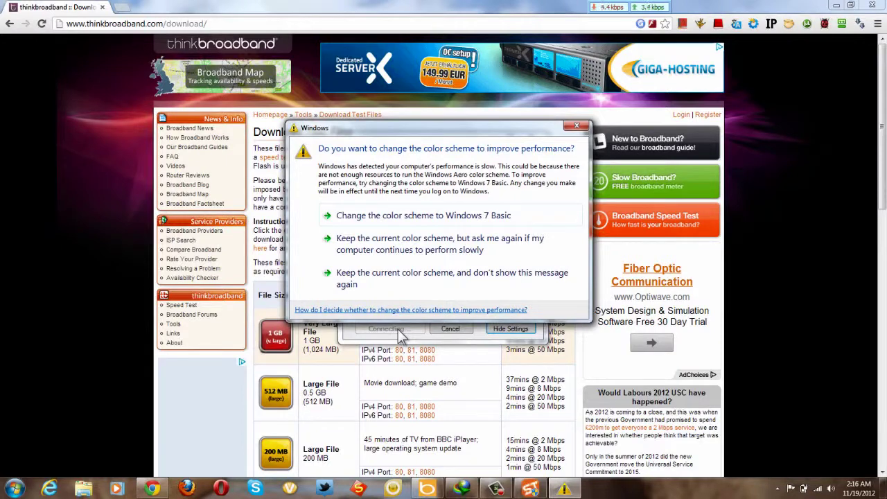
left_click(394, 285)
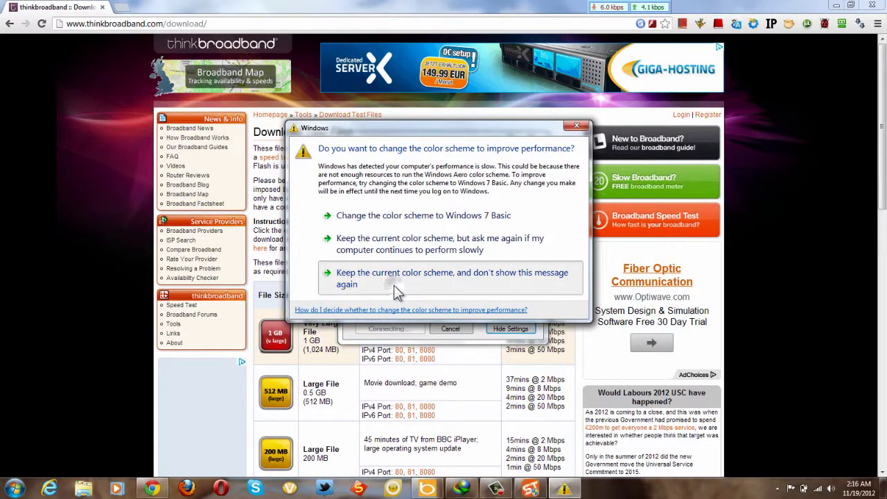
left_click(392, 246)
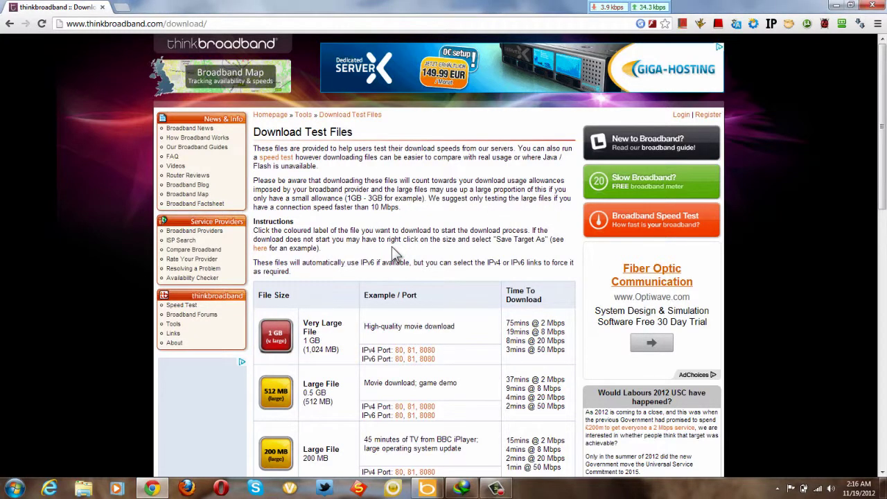
- Start a fresh 1GB.zip download from the thinkbroadband 1 GB test link
left_click(276, 336)
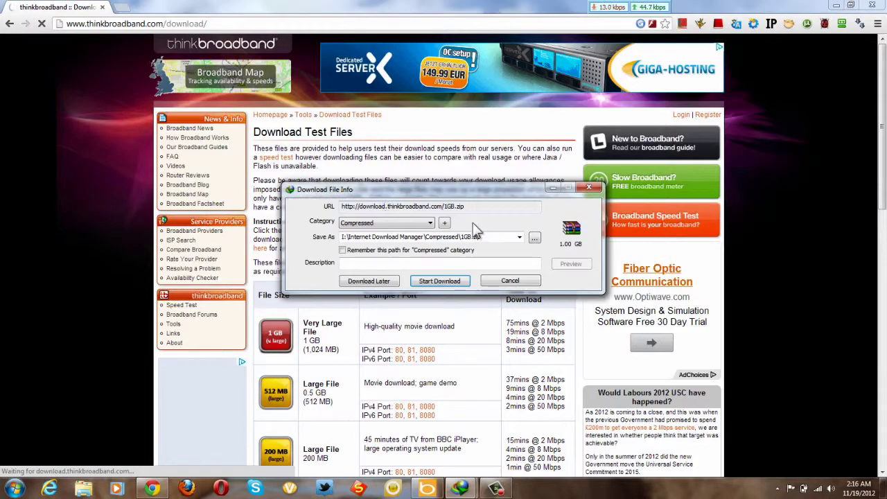
left_click(454, 282)
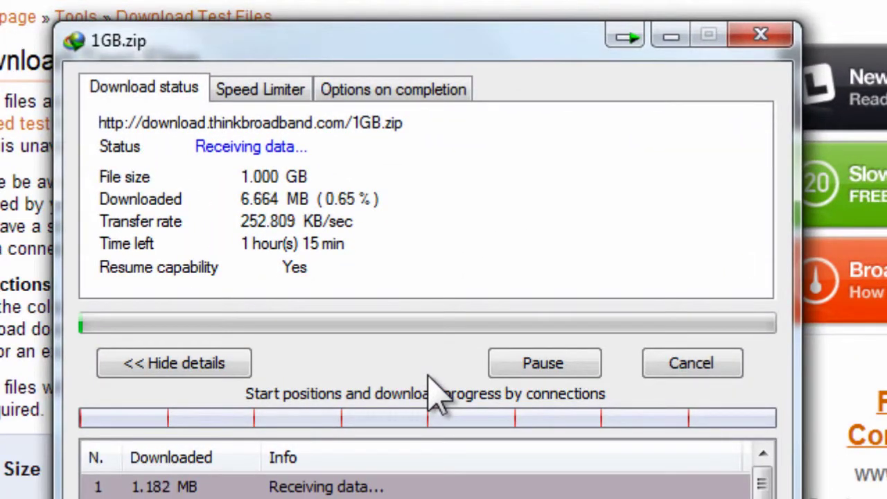
- Pause the 1GB.zip download, close its window and disconnect the VPN
left_click(528, 378)
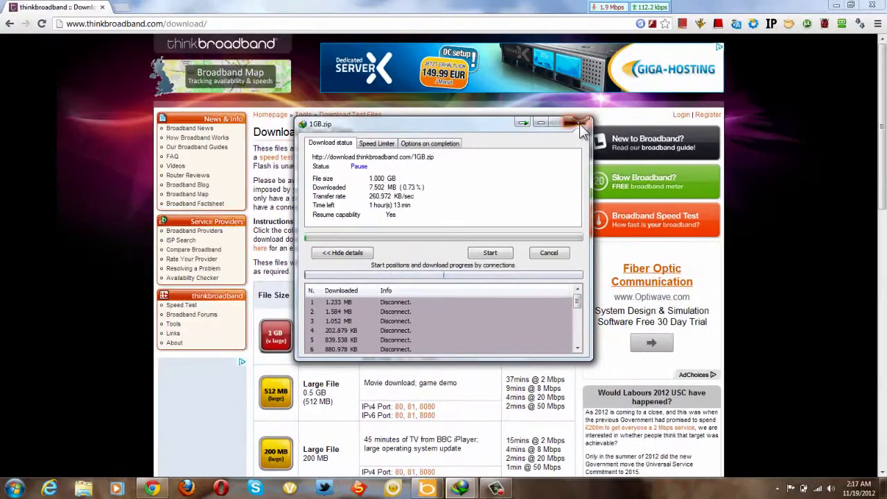
left_click(760, 35)
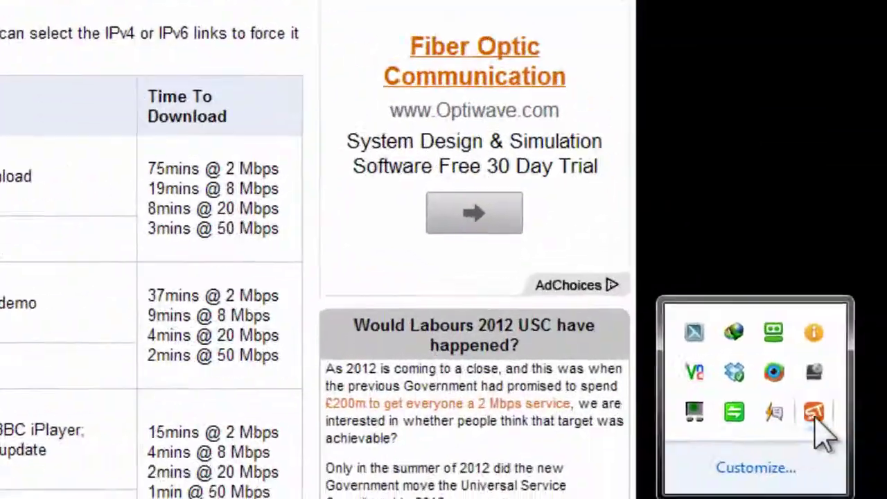
right_click(816, 416)
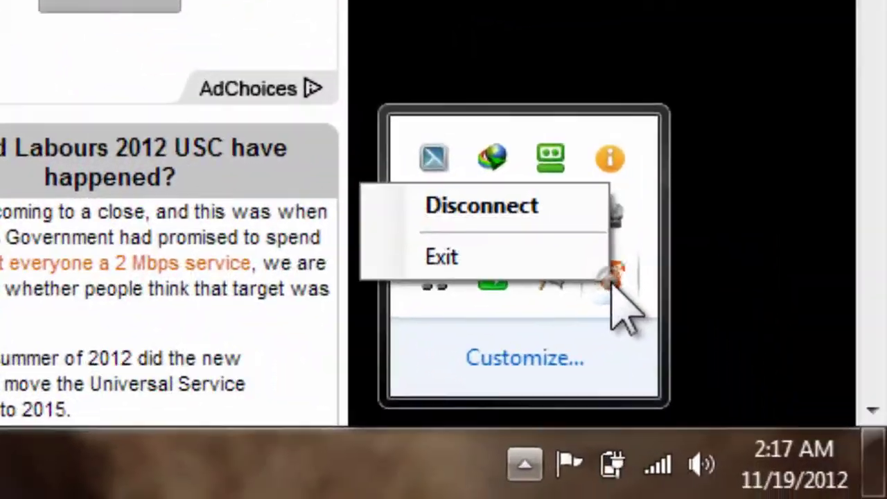
left_click(543, 219)
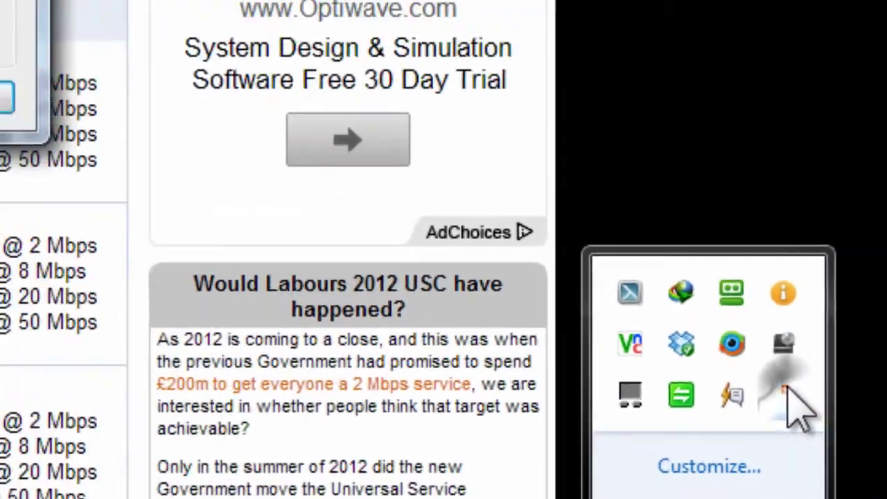
- Connect the VPN client to Washington DC, USA (236 ms) over OpenVPN 256-bit
double_click(610, 273)
left_click(482, 350)
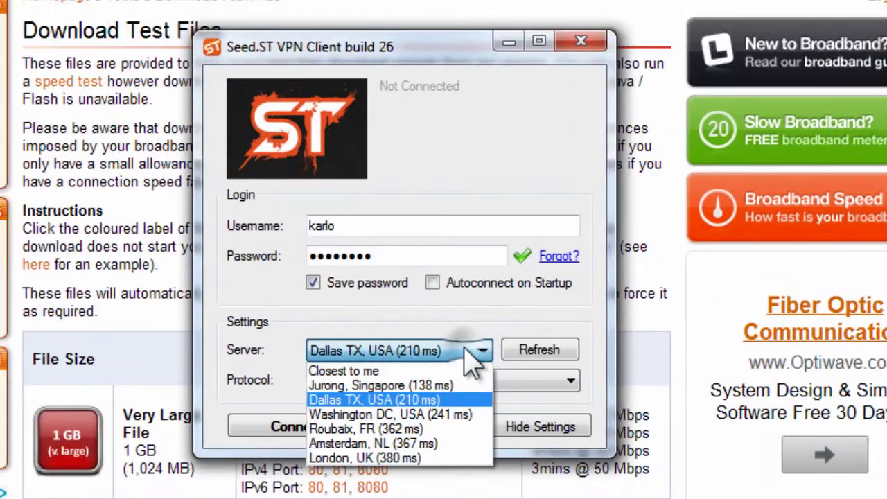
left_click(447, 414)
left_click(307, 425)
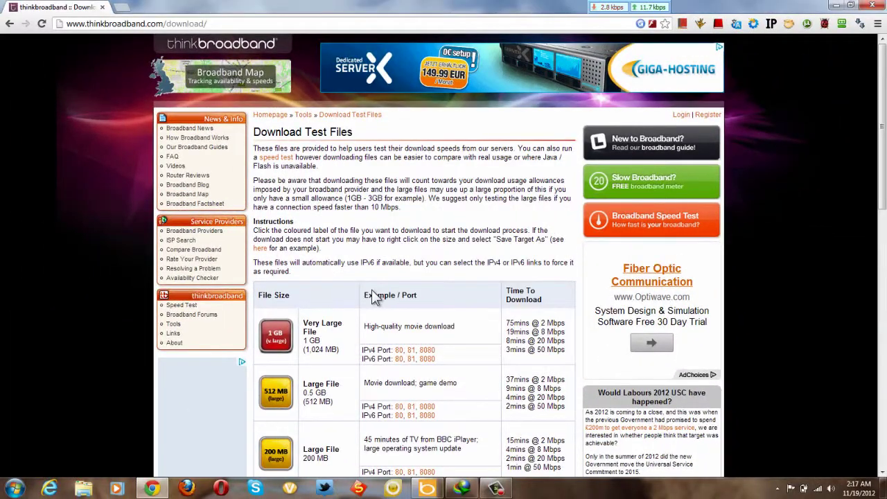
- Restart the 1GB.zip download over the Washington DC VPN, reaching about 260 KB/sec
left_click(278, 329)
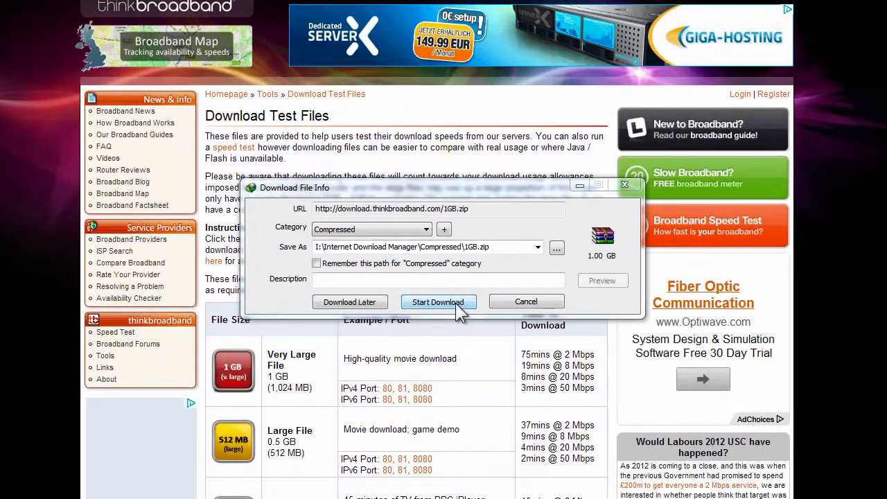
left_click(455, 303)
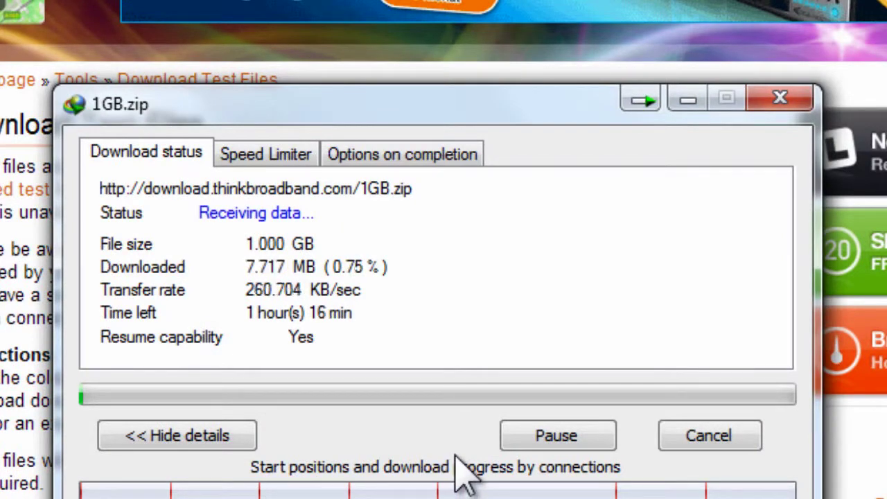
- Pause the 1GB.zip download and reconnect the VPN via Amsterdam, NL (399 ms)
left_click(524, 445)
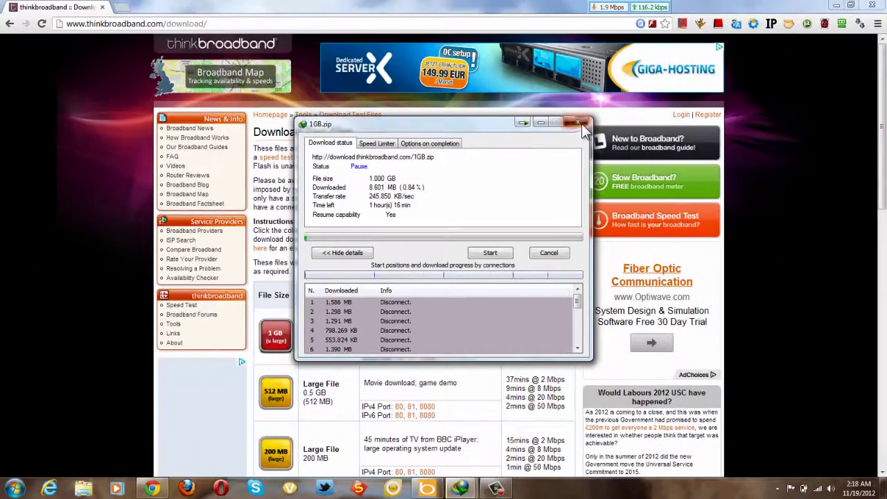
left_click(644, 114)
left_click(779, 488)
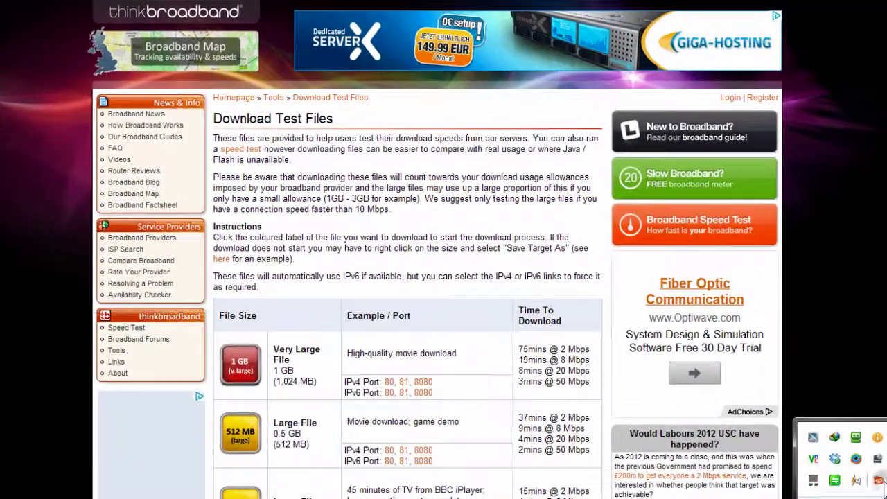
double_click(783, 416)
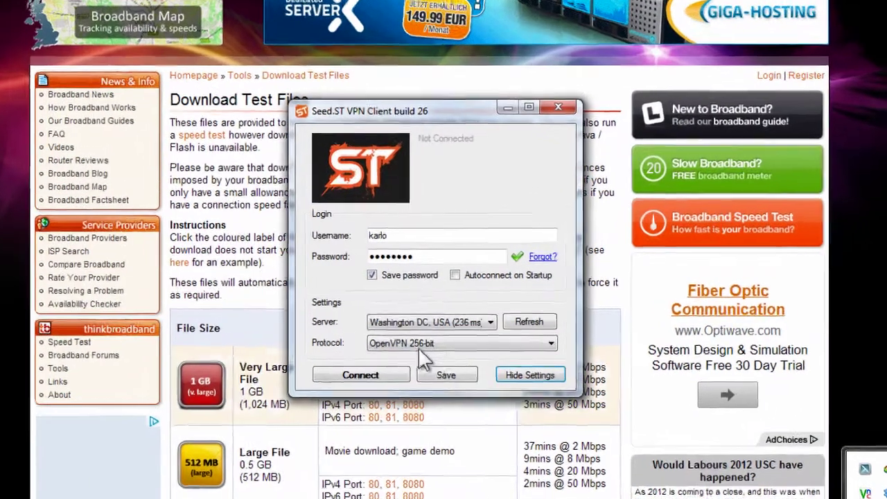
left_click(425, 314)
left_click(380, 431)
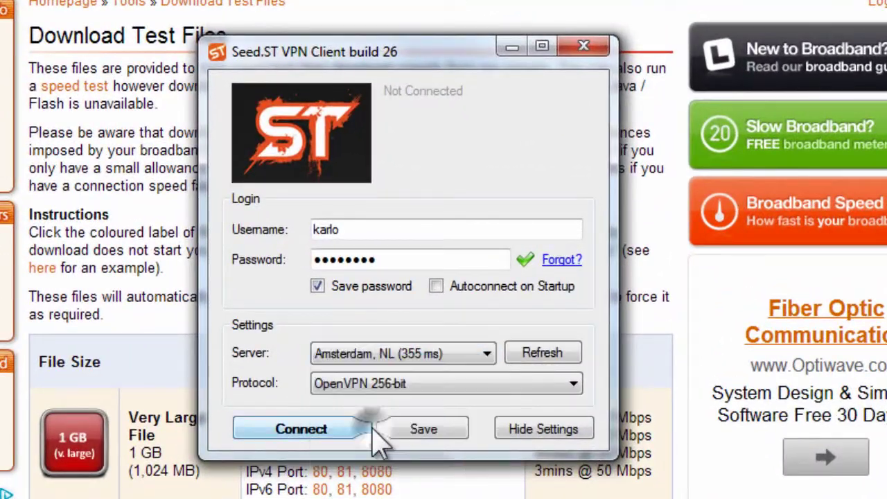
left_click(322, 429)
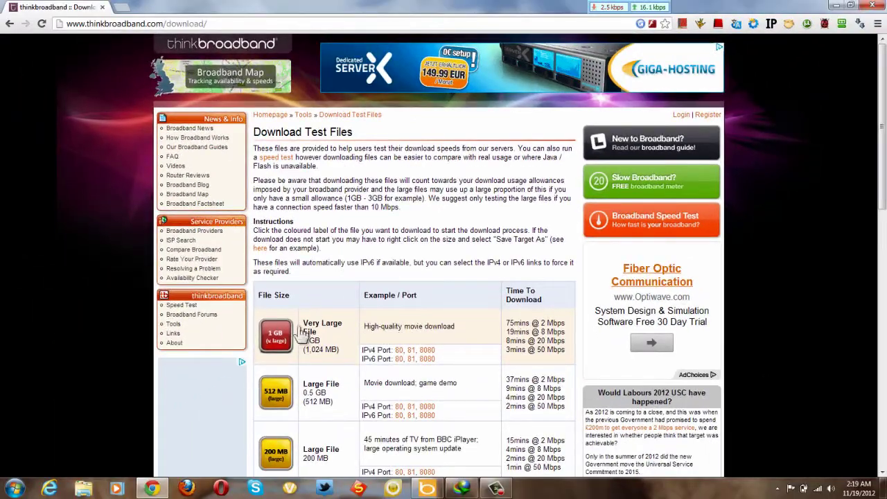
- Start 1GB.zip again over the Amsterdam VPN, downloading at about 173 KB/sec
left_click(281, 336)
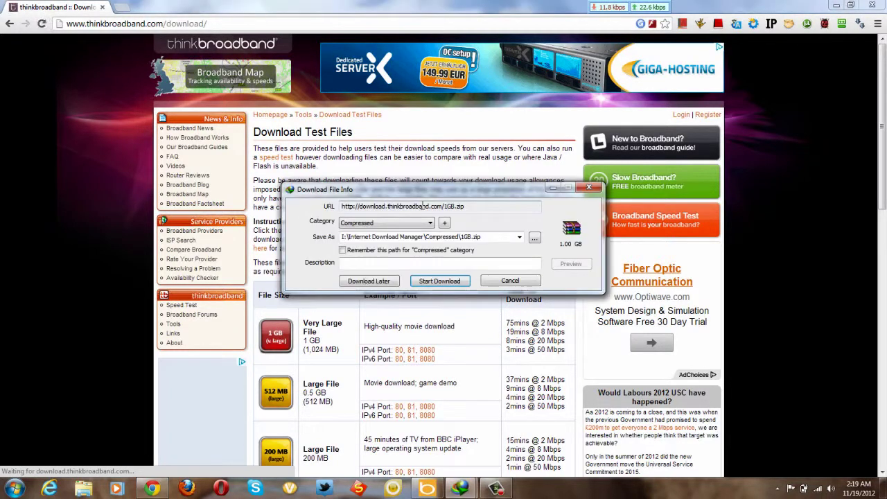
left_click(428, 281)
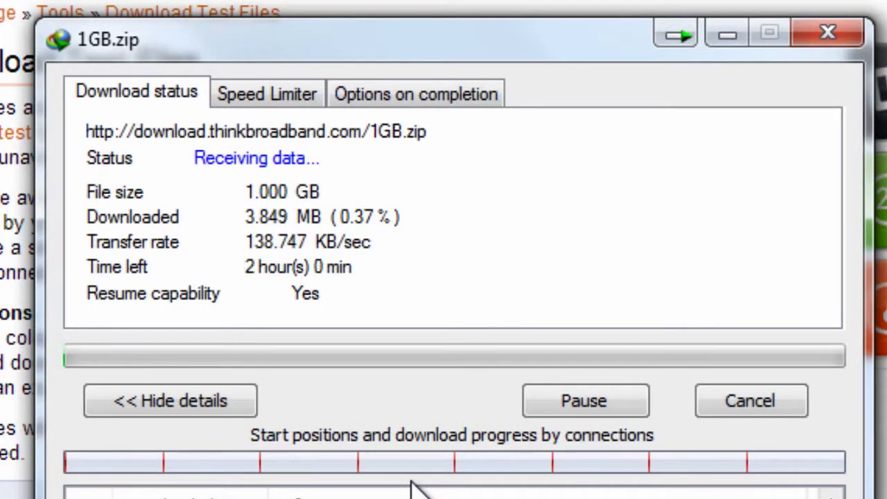
- Cancel the paused 1GB.zip download and connect to the London, UK server
left_click(562, 411)
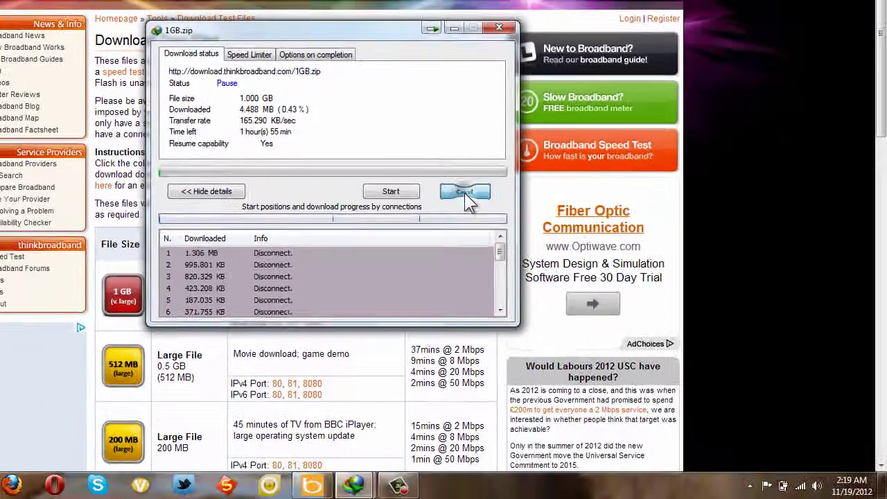
left_click(751, 401)
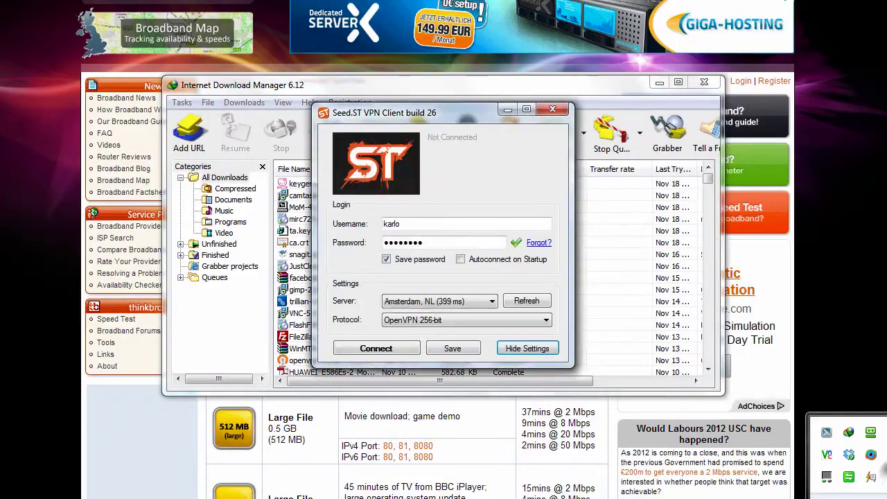
left_click(440, 302)
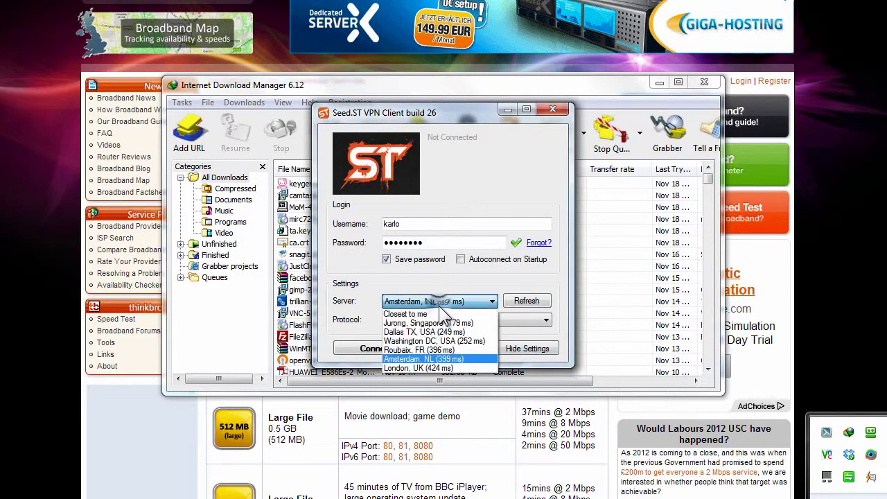
left_click(418, 369)
left_click(389, 350)
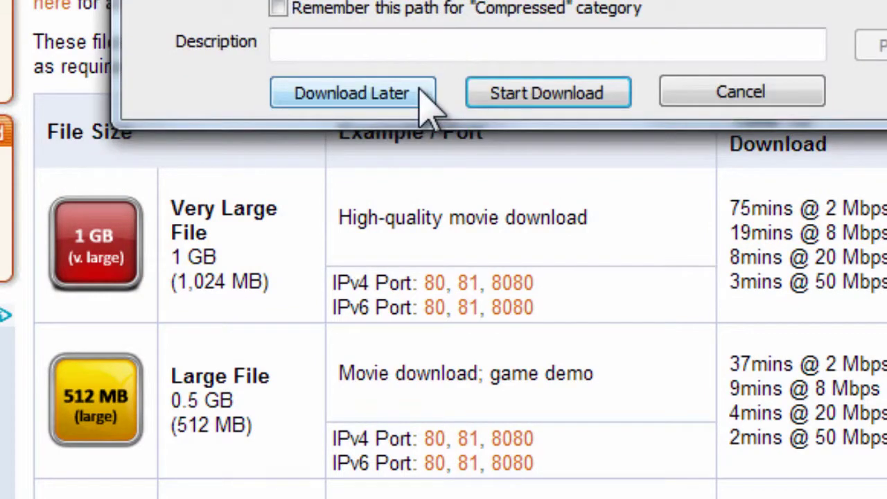
- Start the 1GB.zip download and watch it run at about 137 KB/sec over London
left_click(504, 97)
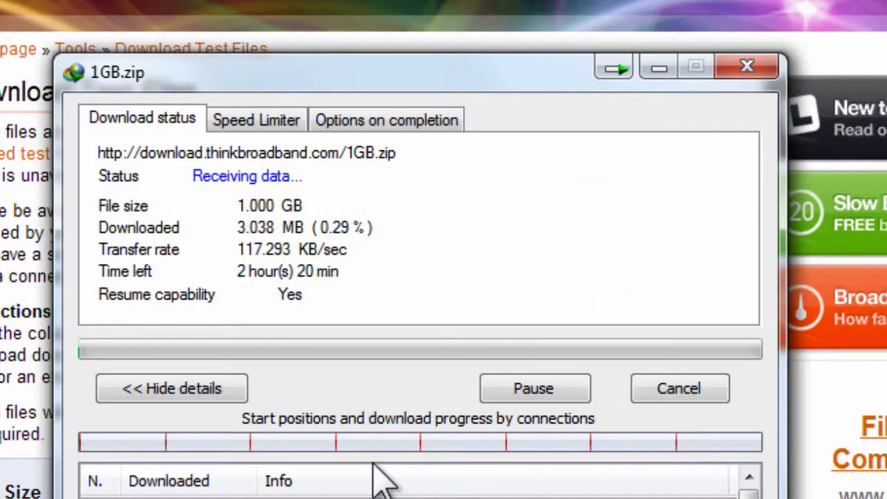
- Pause the 1GB.zip download and close its progress window, leaving London, UK selected
left_click(536, 395)
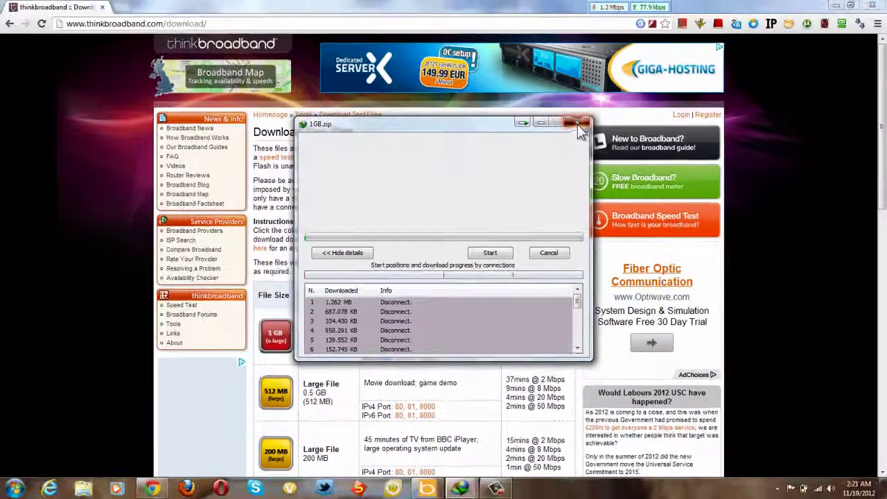
left_click(581, 124)
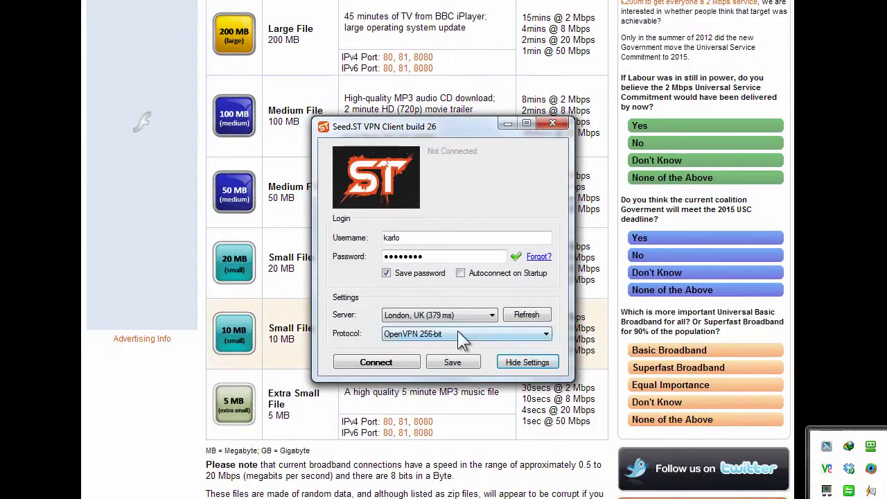
left_click(448, 314)
left_click(448, 313)
left_click(448, 313)
left_click(448, 313)
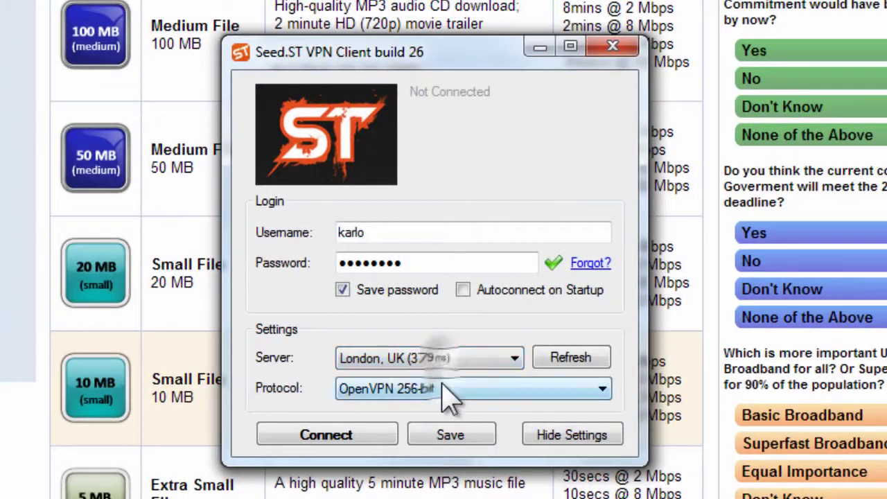
- Refresh server pings and connect to Jurong, Singapore over L2TP 128-bit
left_click(447, 390)
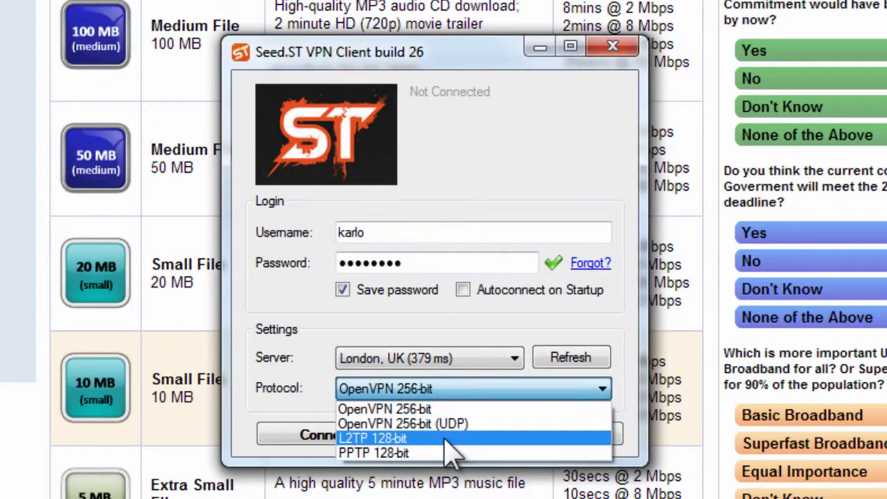
left_click(445, 438)
left_click(537, 357)
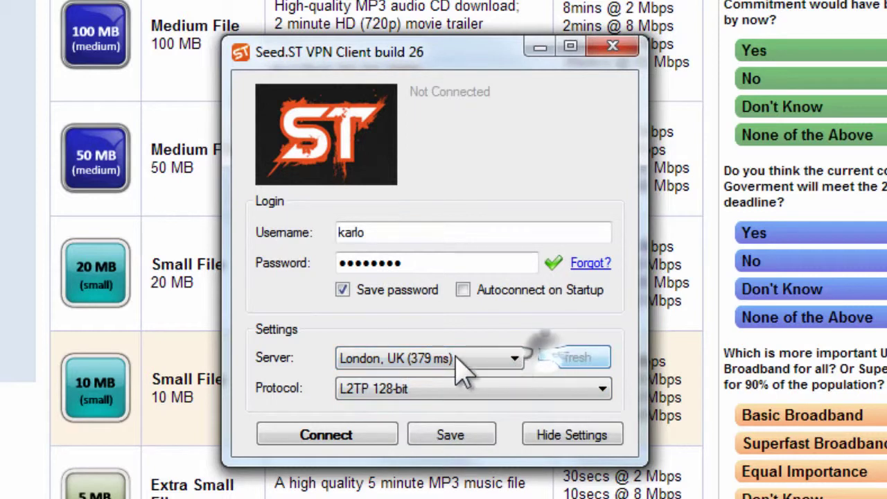
left_click(460, 357)
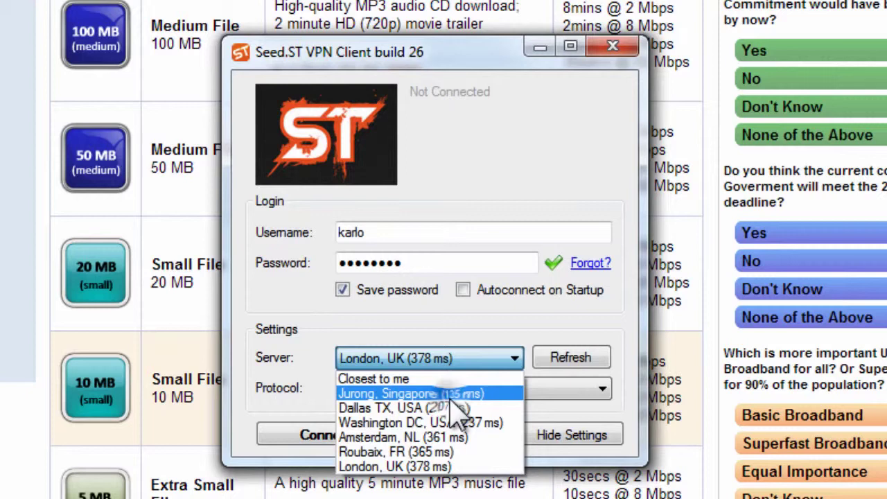
left_click(444, 394)
left_click(330, 443)
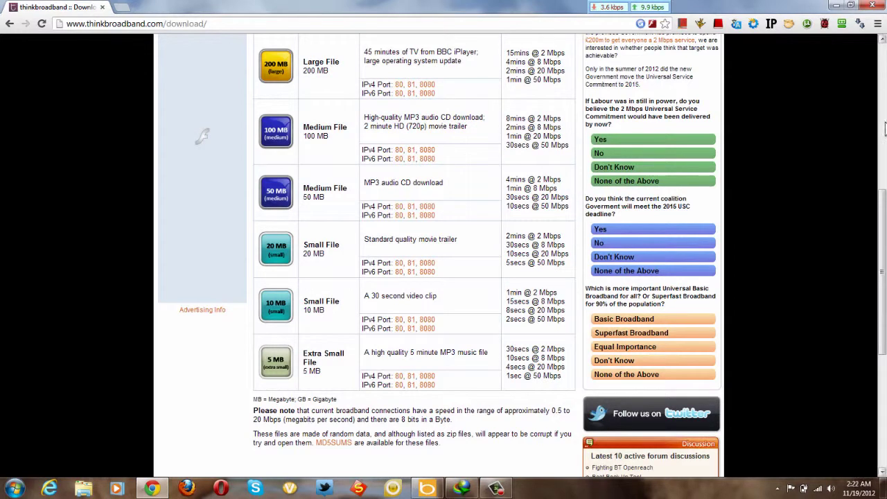
- Request the 1 GB test file on thinkbroadband again, then reload the page
left_click(882, 129)
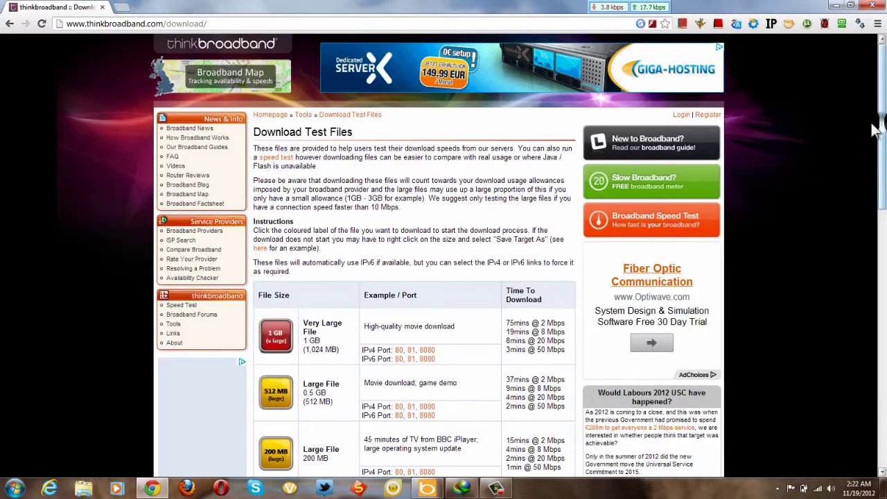
left_click(279, 340)
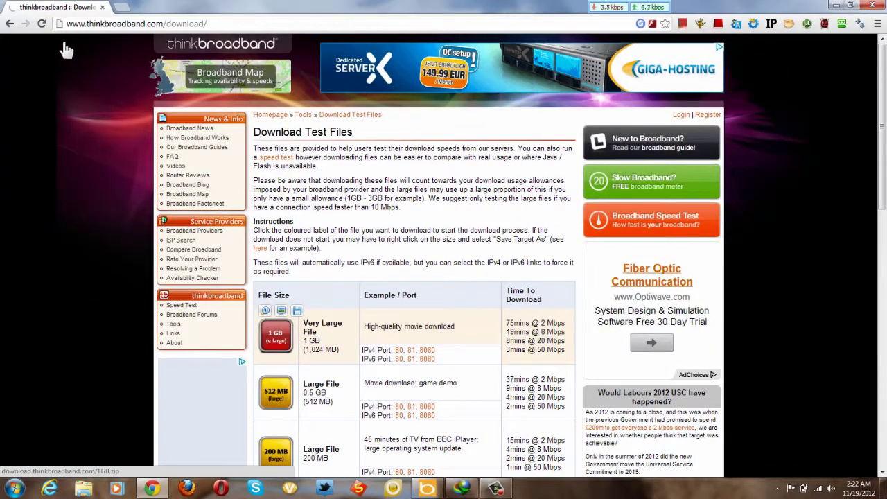
left_click(42, 23)
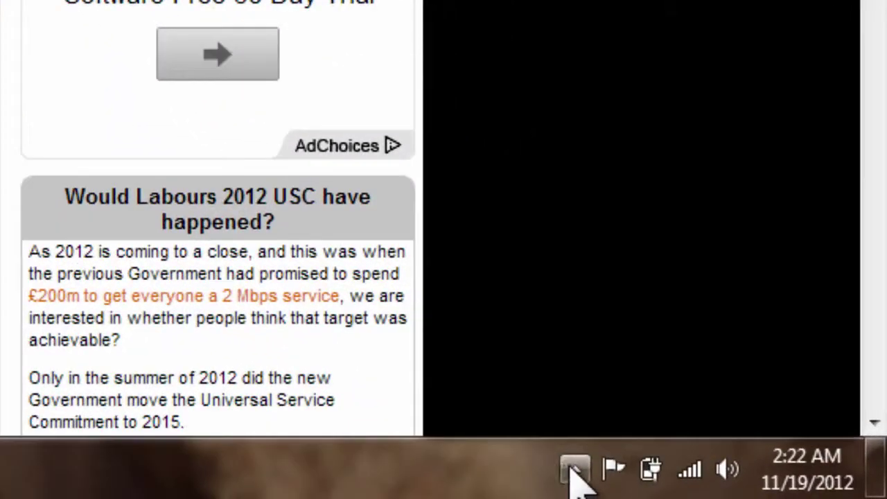
- Dismiss the pending 1GB.zip download prompt and its duplicate-download warning
left_click(778, 488)
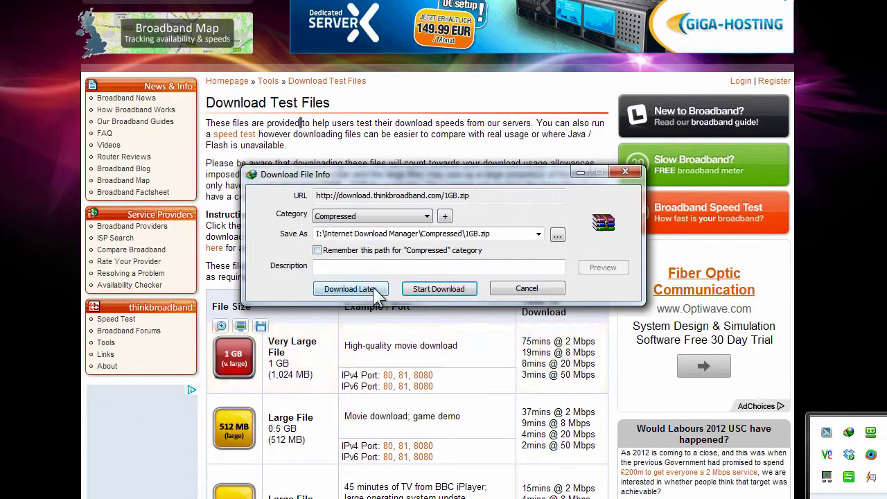
left_click(377, 294)
left_click(493, 294)
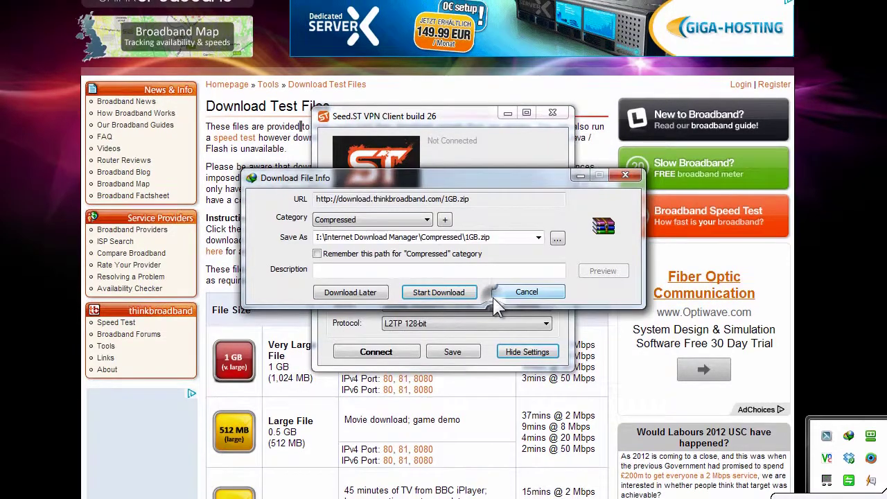
left_click(515, 301)
- Connect to Dallas TX, USA and request the 1 GB test file again
left_click(488, 309)
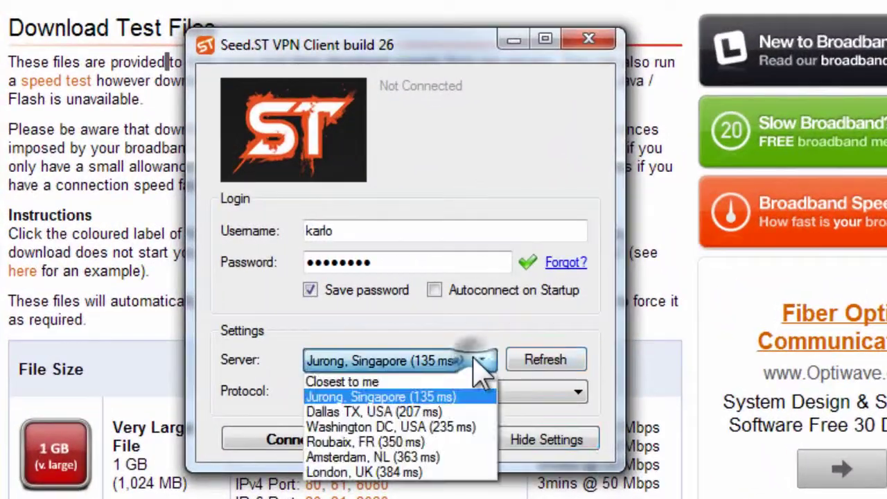
left_click(452, 416)
left_click(297, 439)
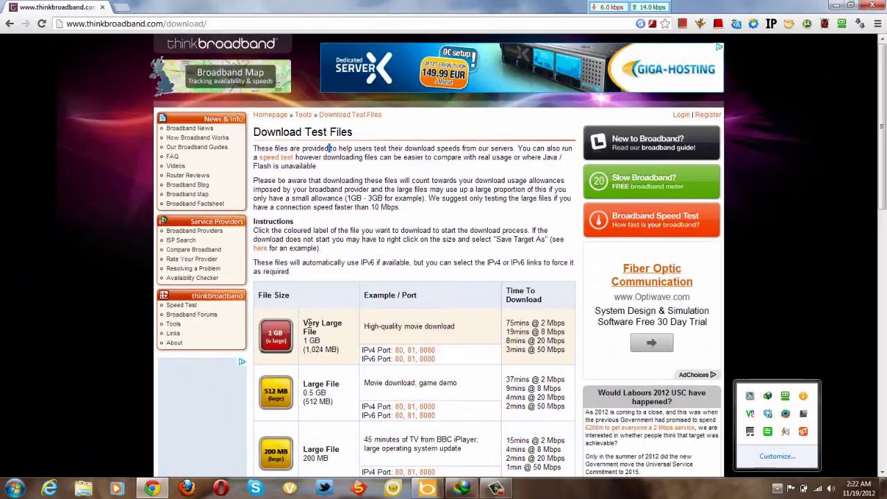
left_click(276, 336)
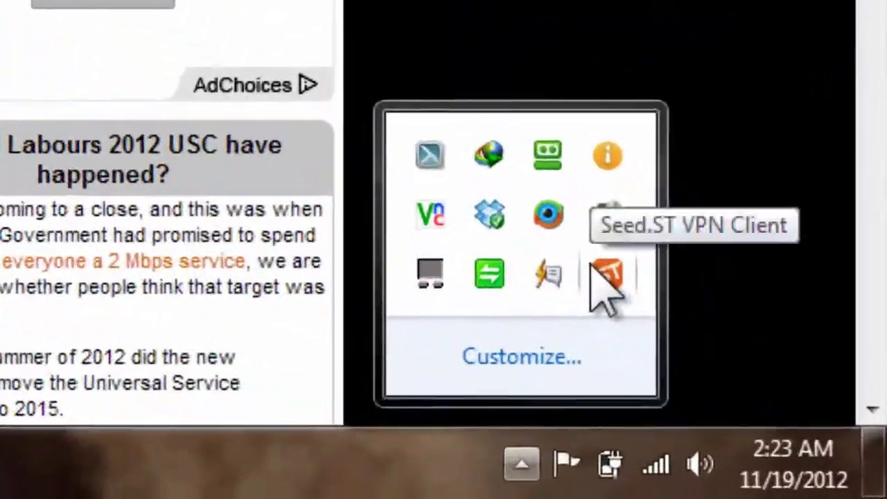
- Disconnect the VPN from the tray and cancel the 1GB.zip and 512MB.zip download prompts
right_click(802, 431)
left_click(619, 281)
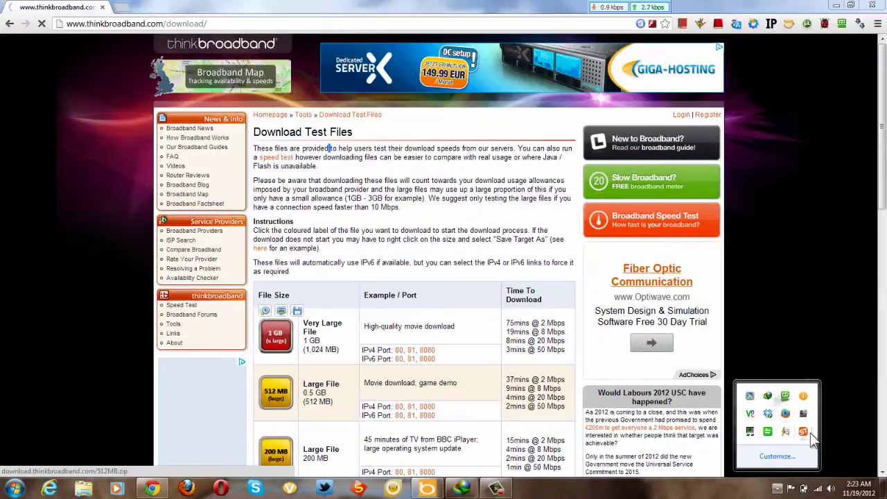
left_click(516, 281)
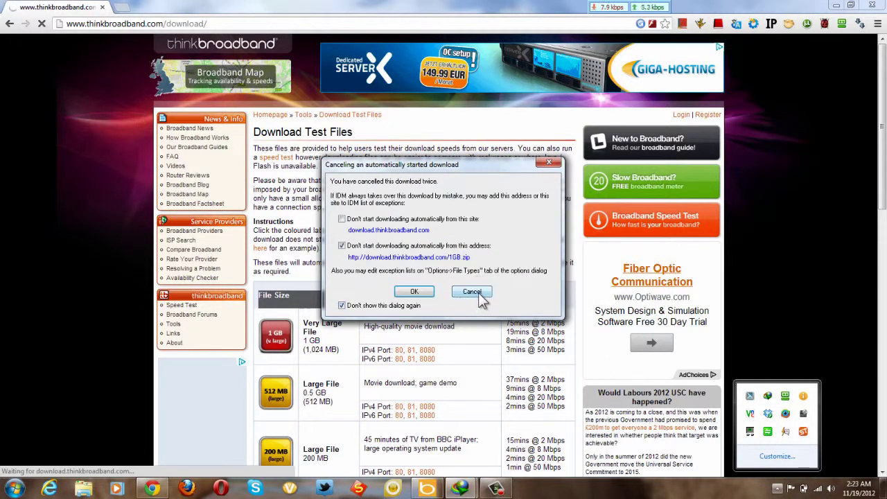
left_click(398, 305)
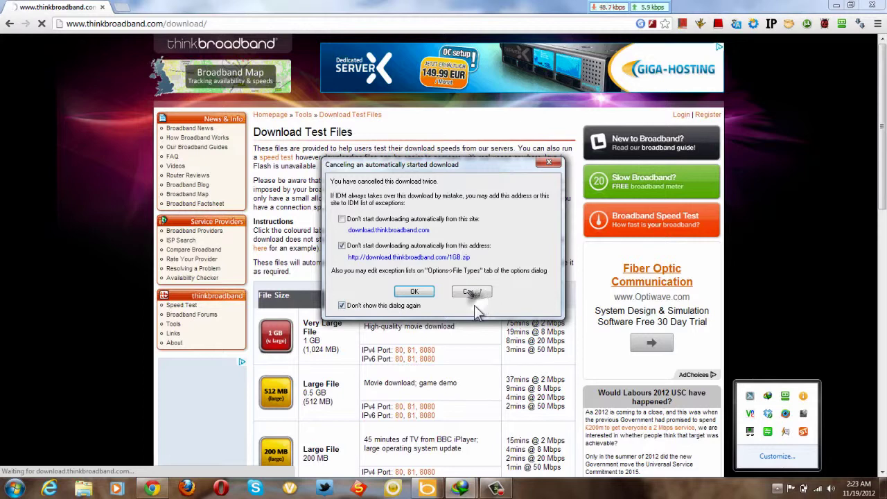
left_click(481, 293)
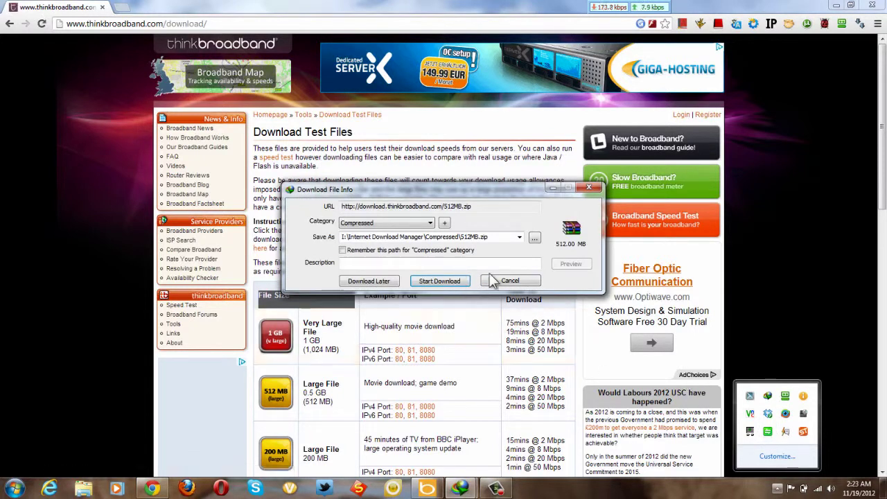
left_click(503, 281)
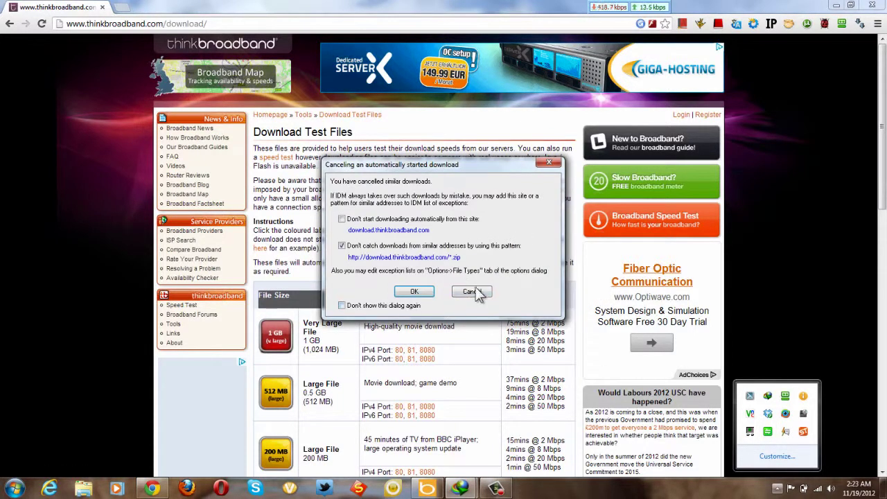
left_click(477, 293)
right_click(803, 432)
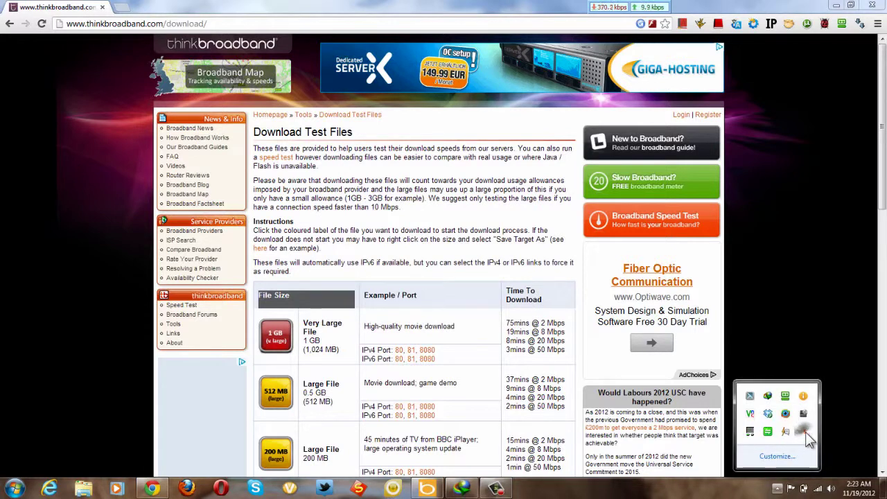
right_click(806, 432)
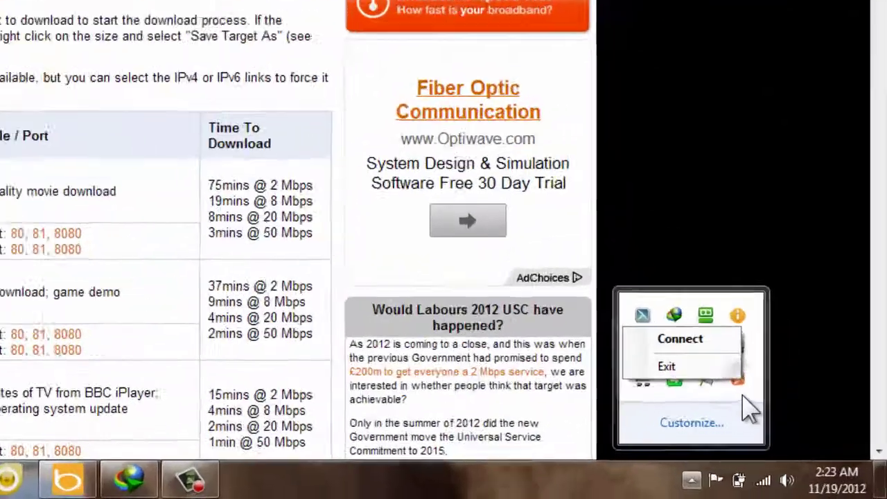
- Quit the Seed.ST VPN client from the tray and relaunch it from the Start menu
left_click(801, 427)
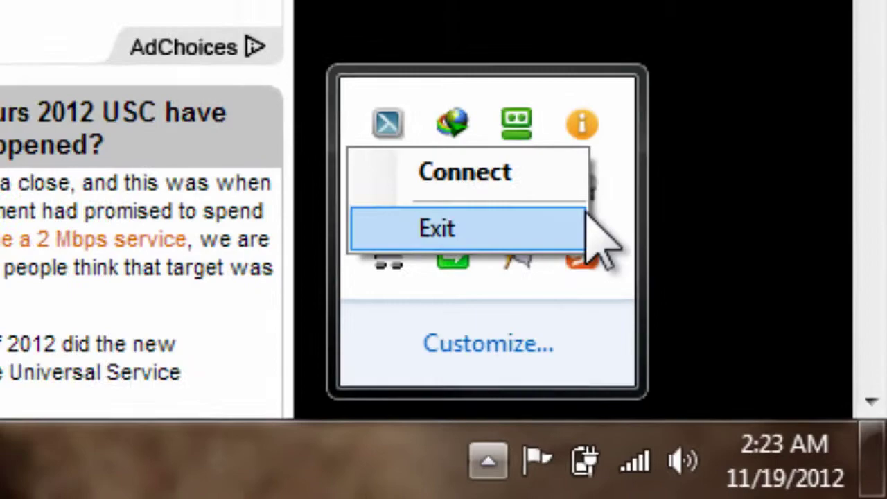
left_click(590, 221)
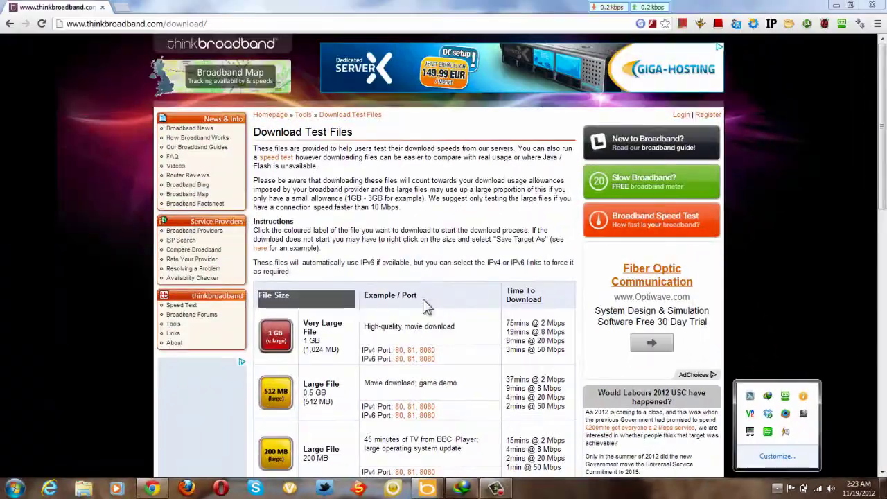
left_click(14, 488)
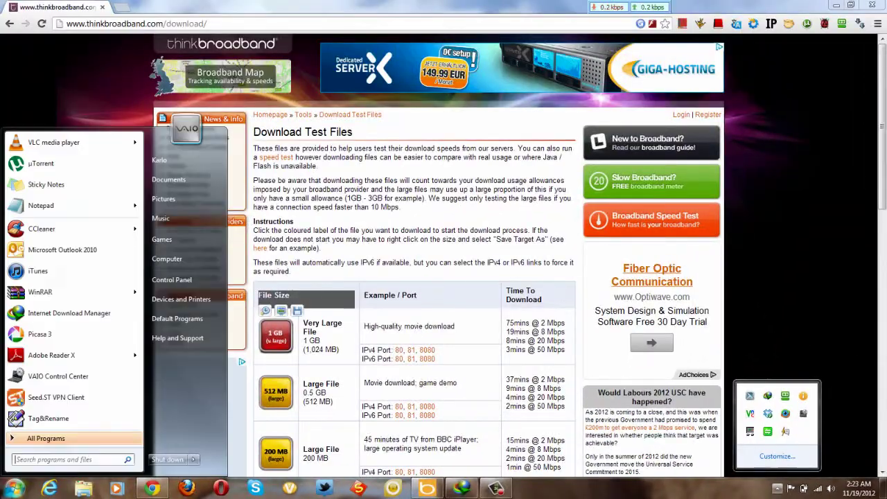
right_click(56, 398)
left_click(81, 310)
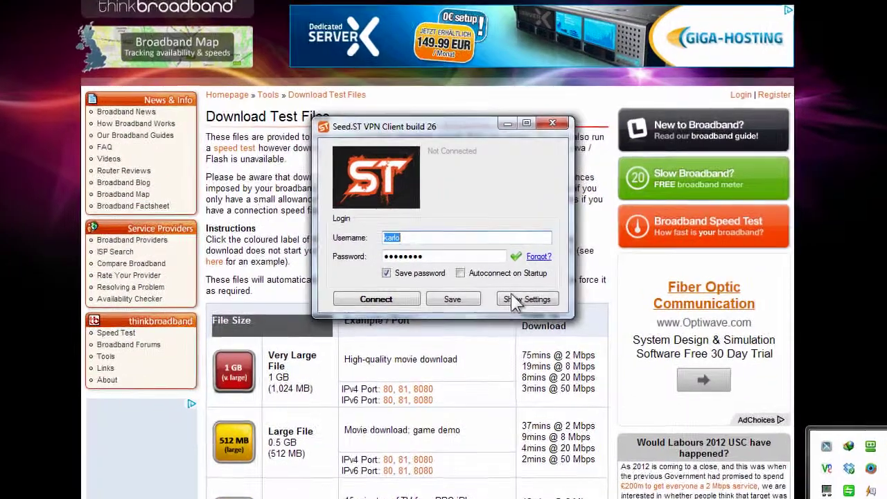
- Connect to Jurong, Singapore over the PPTP 128-bit protocol
left_click(514, 290)
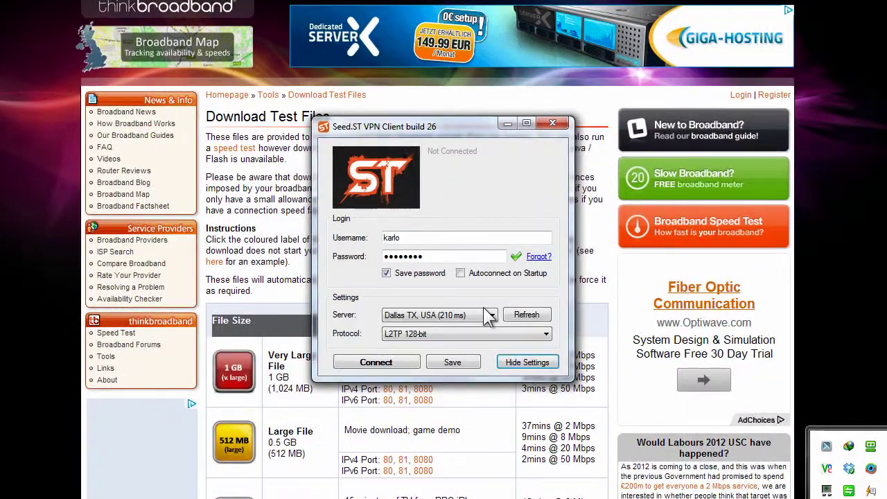
left_click(475, 333)
left_click(454, 371)
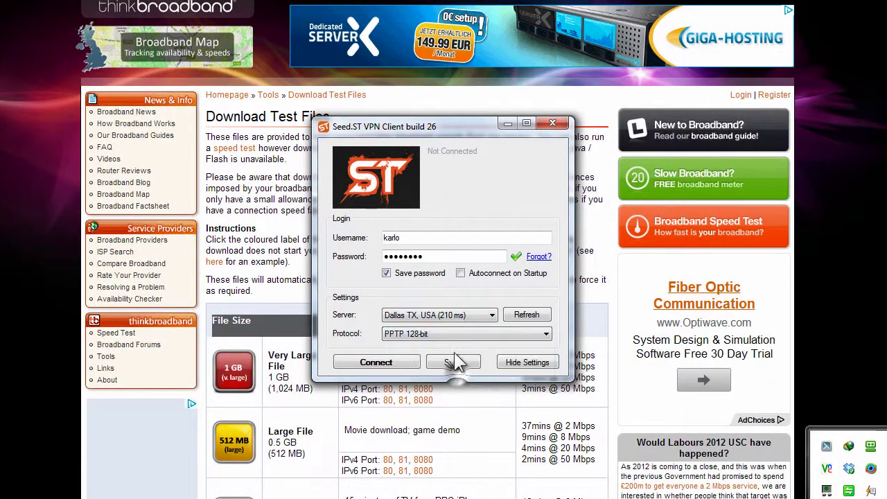
left_click(457, 316)
left_click(416, 356)
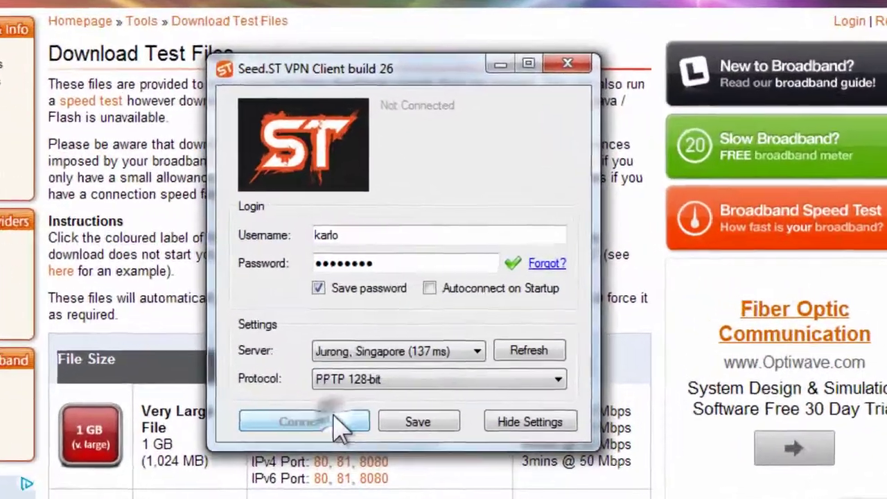
left_click(401, 366)
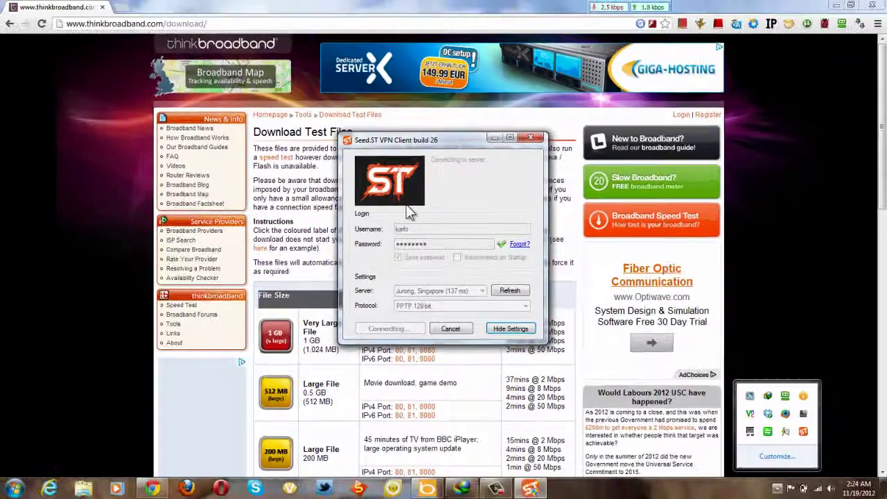
- Download 1GB.zip to about 20 MB at 500–700 KB/sec, then pause it
left_click(276, 336)
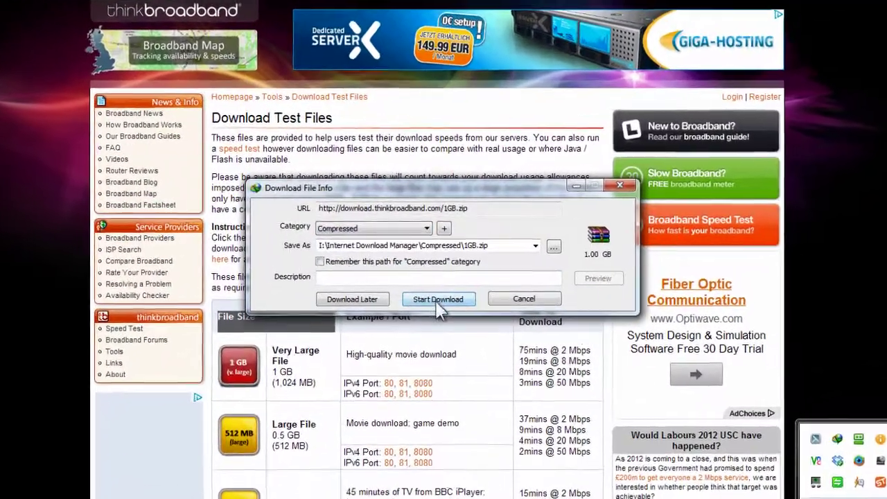
left_click(461, 281)
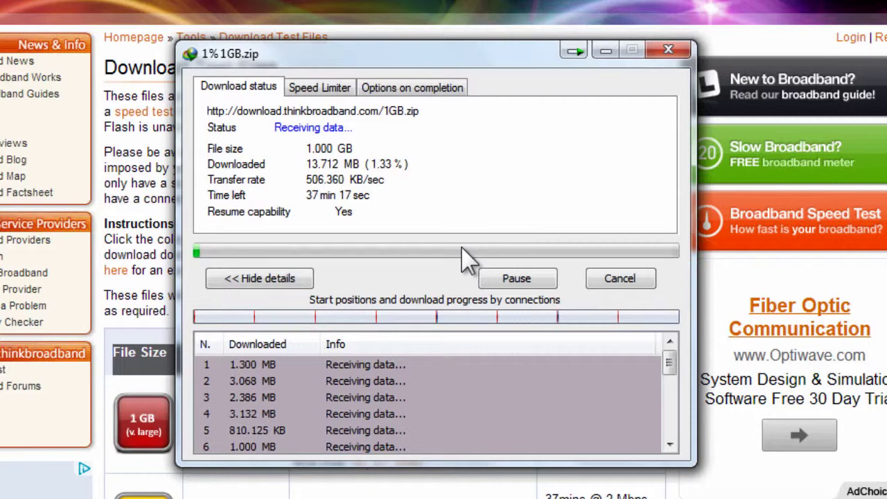
left_click(518, 278)
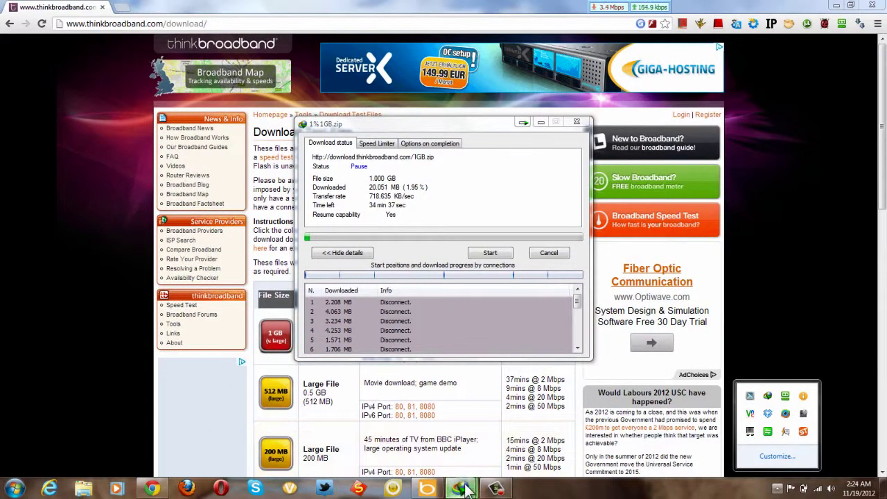
- Close the paused 1GB.zip window and connect to Dallas TX, USA (251 ms) over PPTP 128-bit
mouse_move(460, 489)
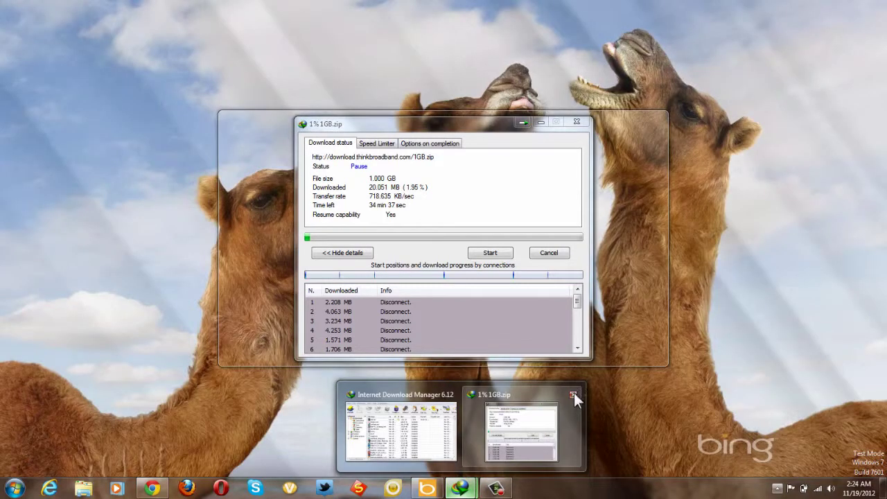
left_click(574, 395)
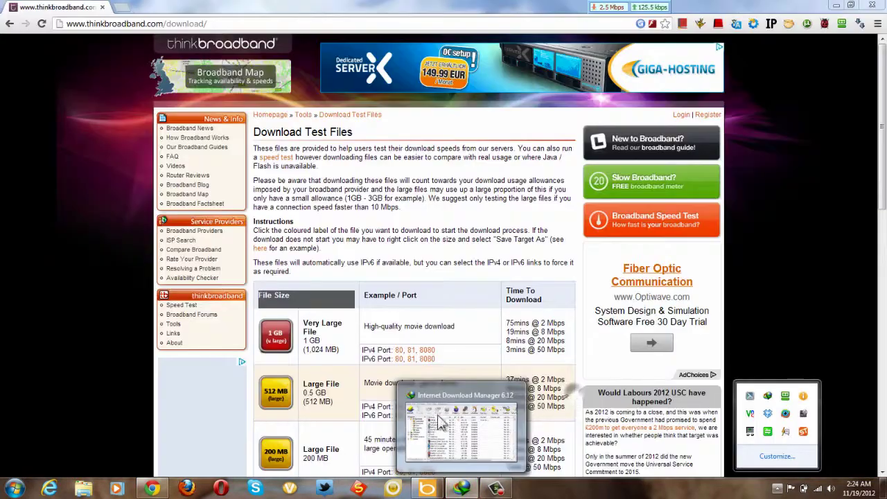
left_click(803, 432)
left_click(463, 292)
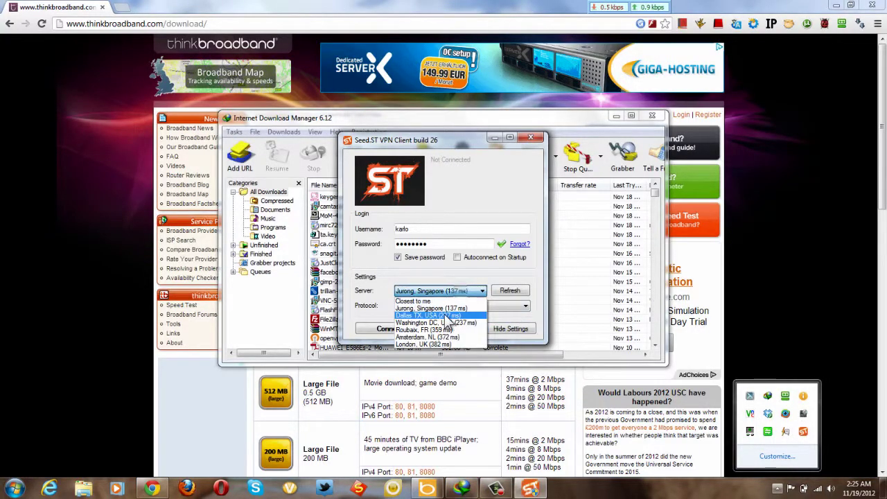
left_click(405, 316)
left_click(394, 326)
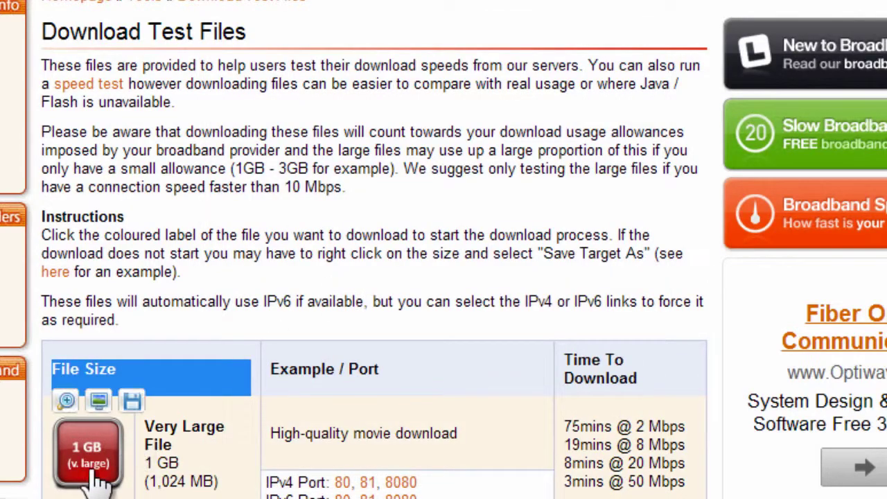
- Download 1GB.zip to about 14 MB at roughly 690 KB/sec, pause it, and close the progress window
left_click(90, 476)
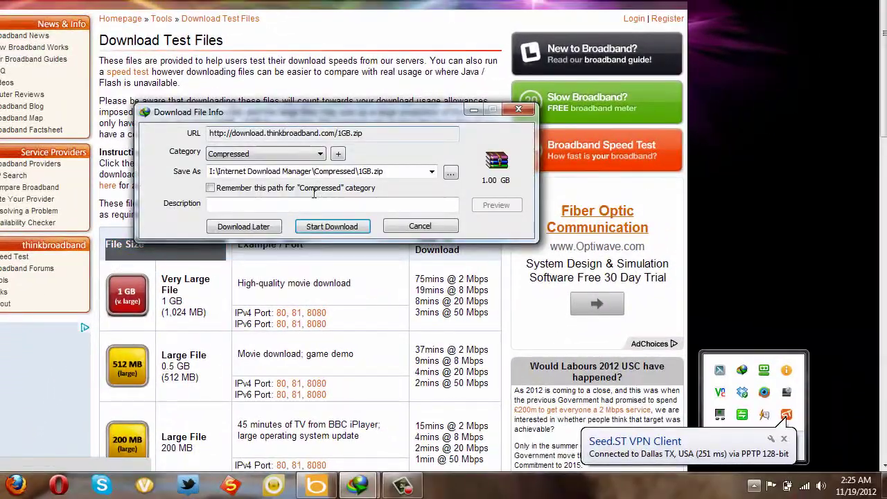
left_click(333, 226)
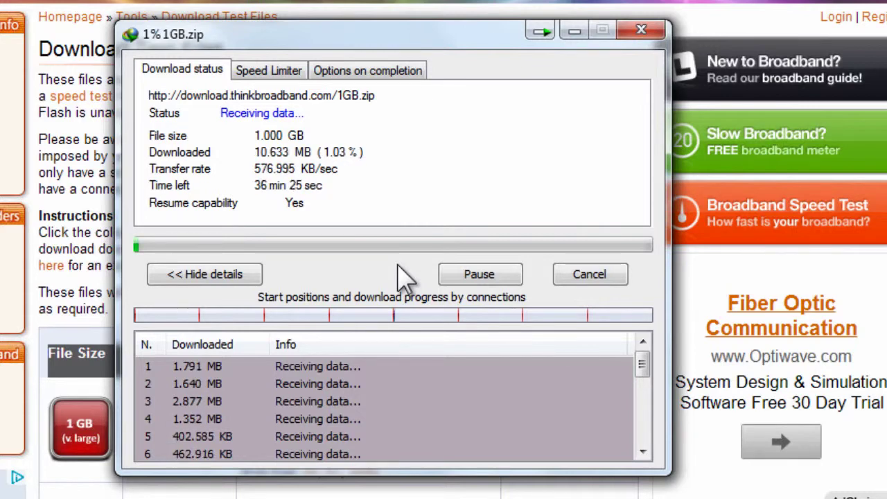
left_click(481, 272)
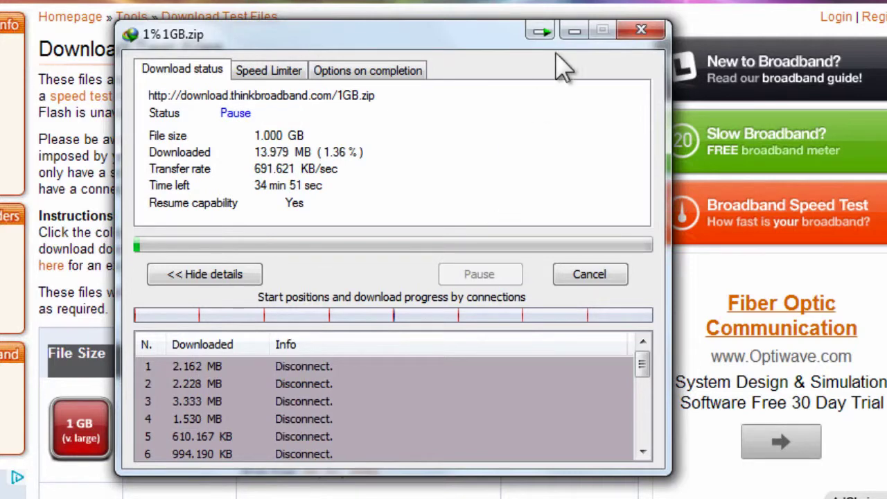
left_click(641, 32)
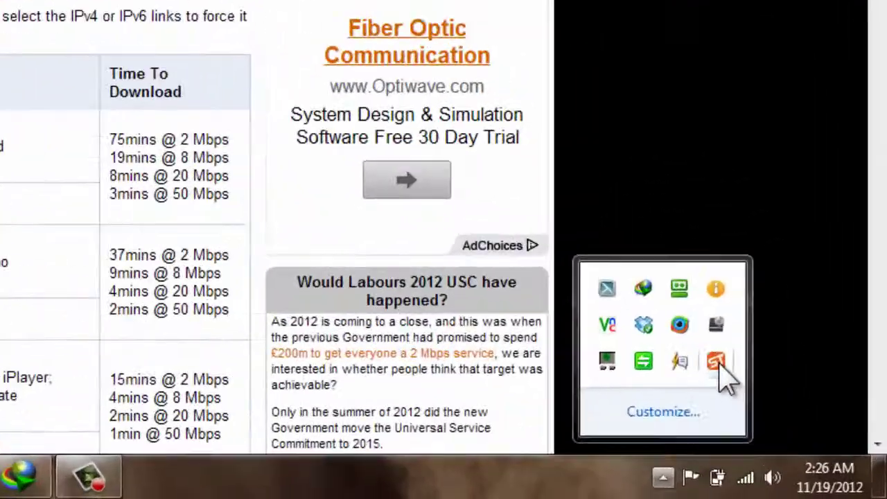
- Reconnect to Dallas TX, USA via OpenVPN 256-bit (UDP) and request the 1 GB file again
right_click(803, 431)
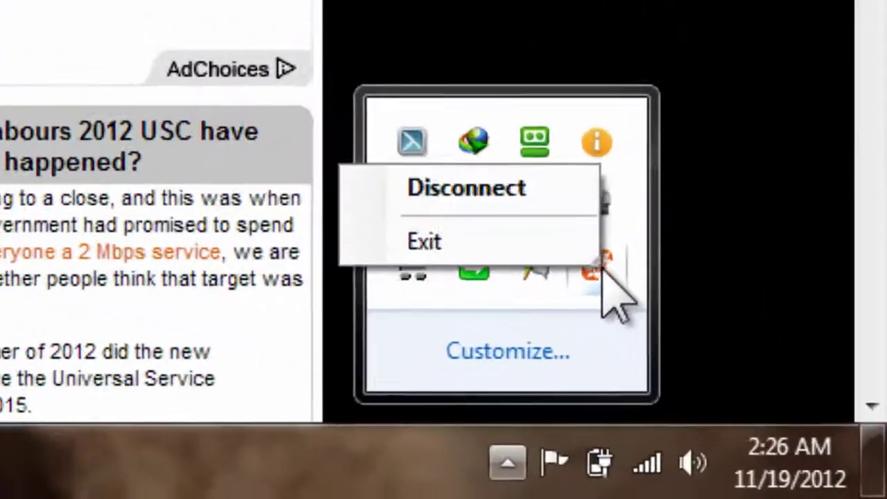
left_click(524, 172)
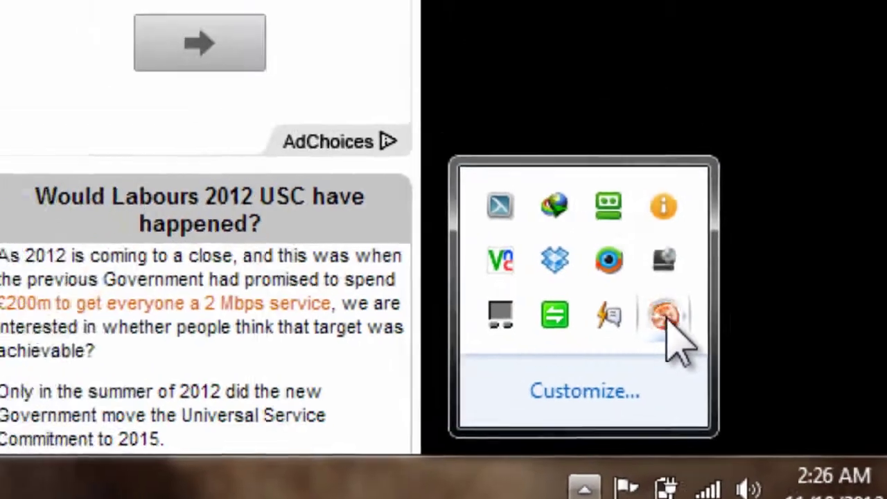
left_click(568, 242)
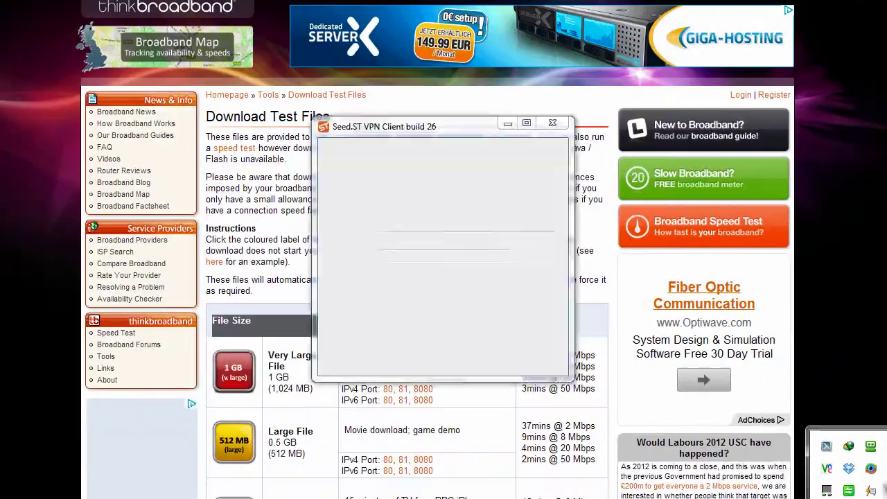
left_click(432, 335)
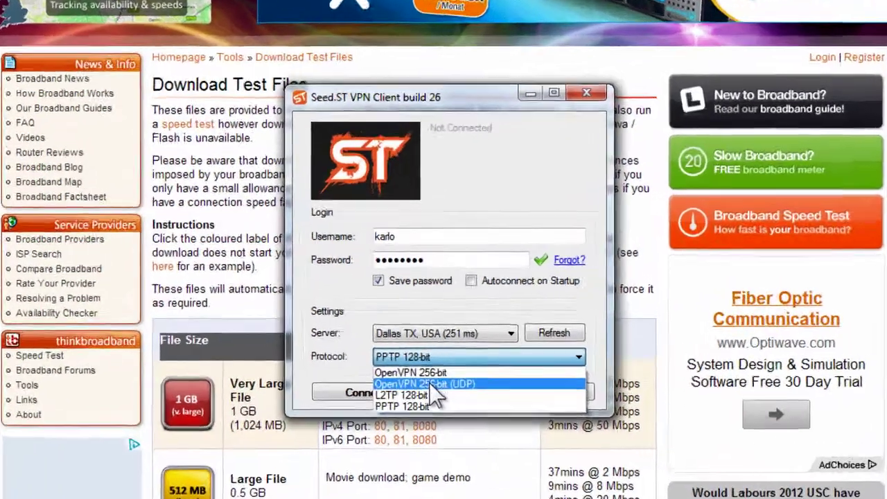
left_click(426, 355)
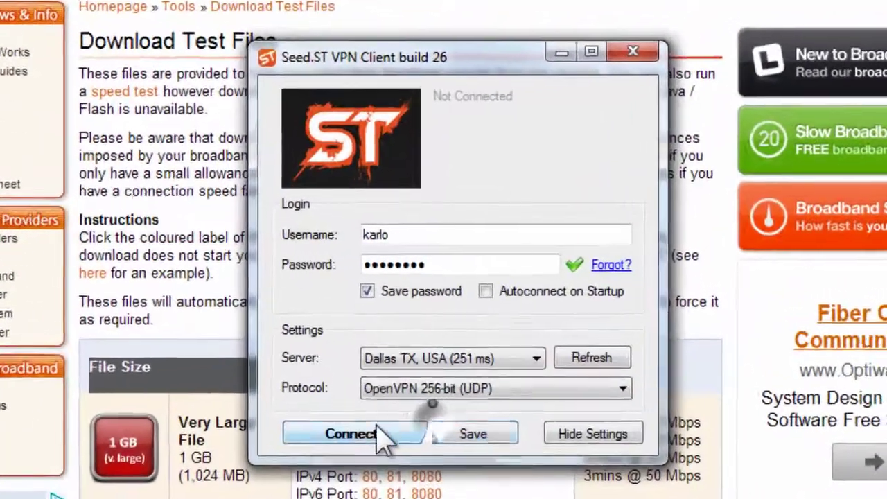
left_click(393, 363)
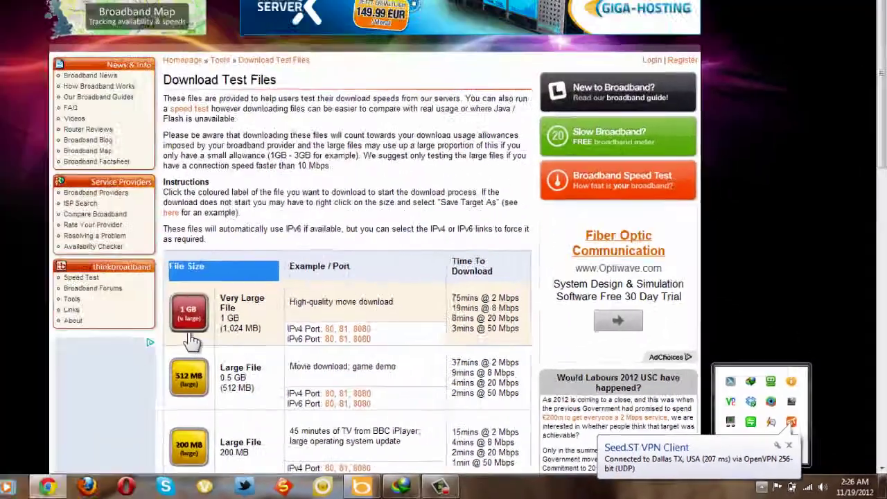
left_click(276, 353)
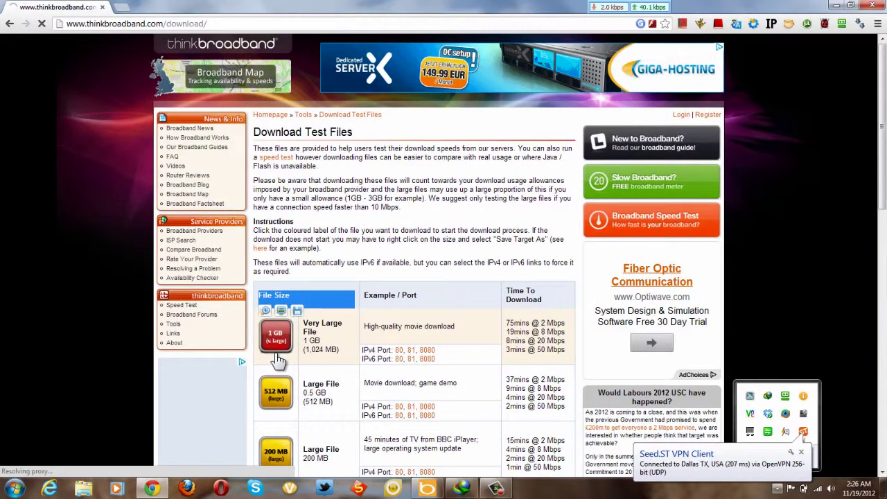